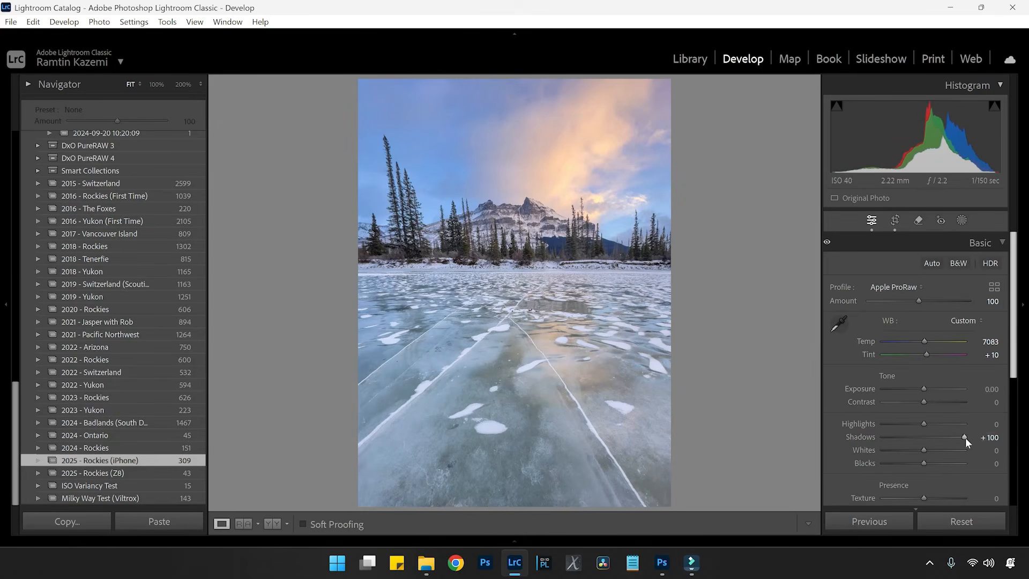
Reset the photo's Shadows to judge the dark treeline, and raise them to +100
{"action": "left_click_drag", "start_coordinate": [966, 438], "coordinate": [961, 439]}
{"action": "left_click", "coordinate": [598, 265]}
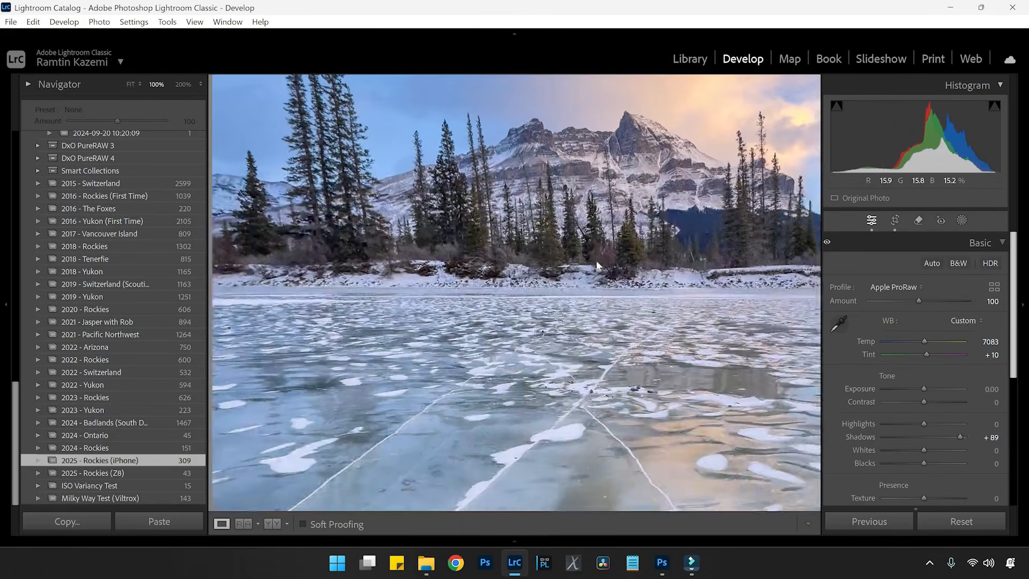
{"action": "double_click", "coordinate": [874, 437]}
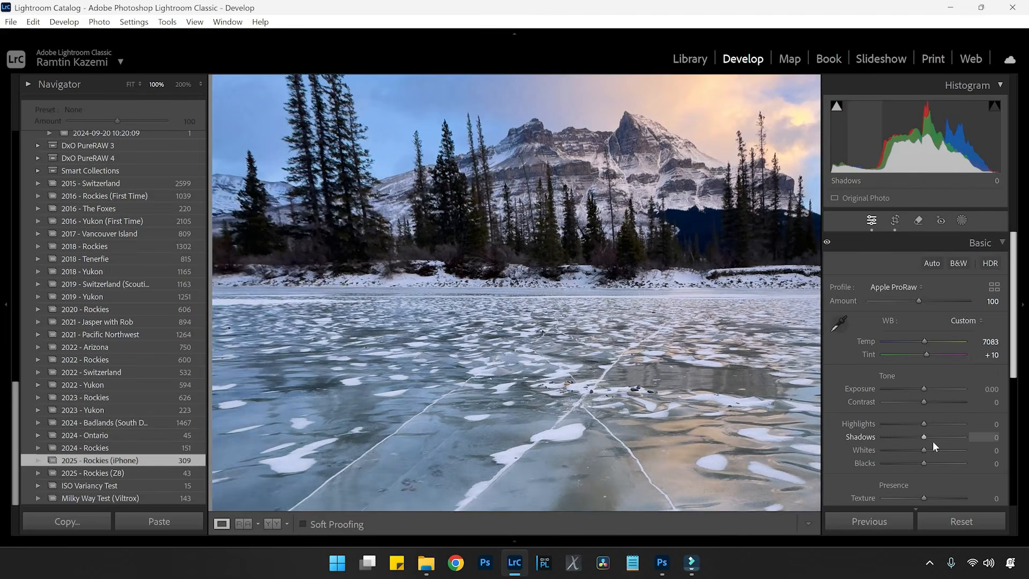
{"action": "left_click_drag", "start_coordinate": [933, 441], "coordinate": [981, 440]}
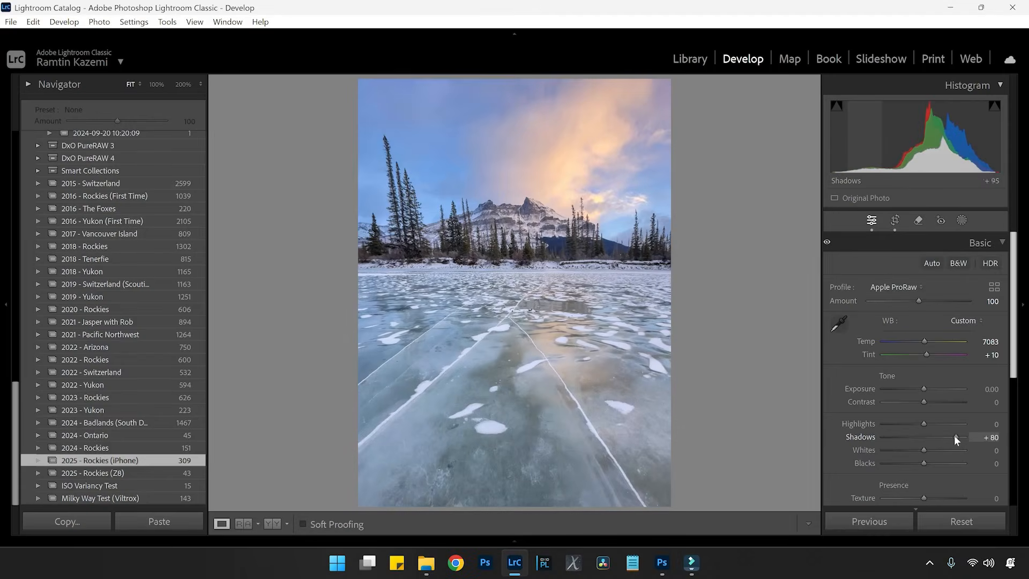
{"action": "mouse_move", "coordinate": [955, 436]}
{"action": "left_mouse_down"}
{"action": "mouse_move", "coordinate": [985, 416]}
{"action": "mouse_move", "coordinate": [955, 438]}
{"action": "mouse_move", "coordinate": [969, 438]}
{"action": "mouse_move", "coordinate": [924, 436]}
{"action": "mouse_move", "coordinate": [980, 431]}
{"action": "mouse_move", "coordinate": [953, 438]}
{"action": "left_mouse_up"}
Add a linear gradient mask covering the frozen lake up to the treeline, with Exposure -0.48 and Contrast 70
{"action": "left_click", "coordinate": [963, 221]}
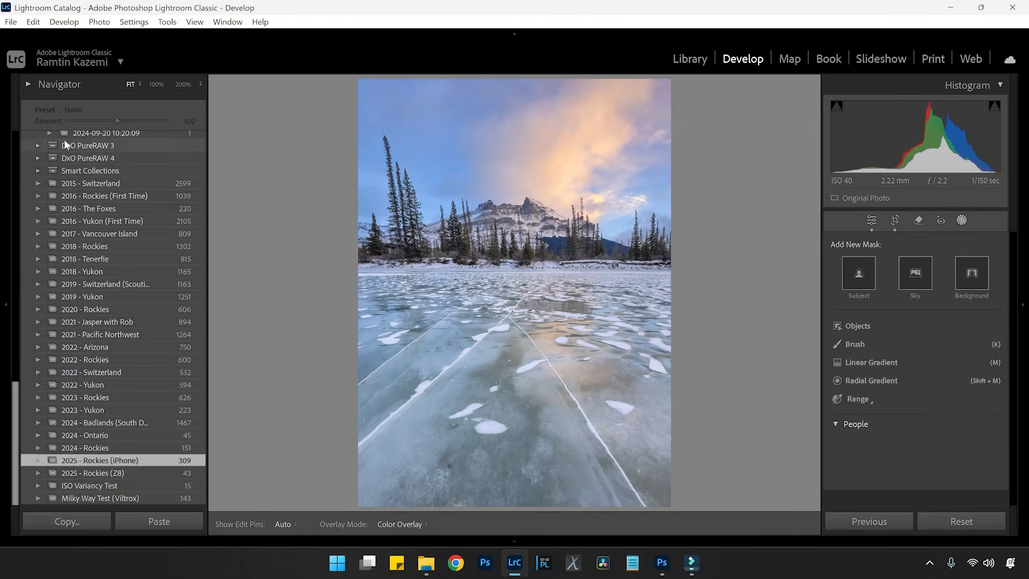
{"action": "left_click", "coordinate": [867, 362]}
{"action": "left_click_drag", "start_coordinate": [541, 310], "coordinate": [542, 224]}
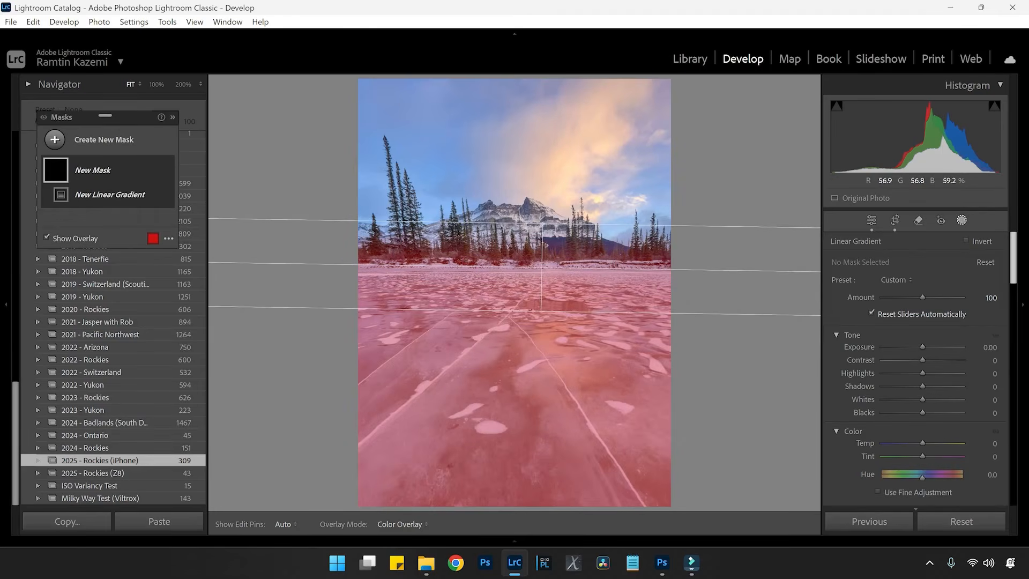
{"action": "mouse_move", "coordinate": [920, 359]}
{"action": "left_mouse_down"}
{"action": "mouse_move", "coordinate": [957, 357]}
{"action": "mouse_move", "coordinate": [916, 347]}
{"action": "left_mouse_up"}
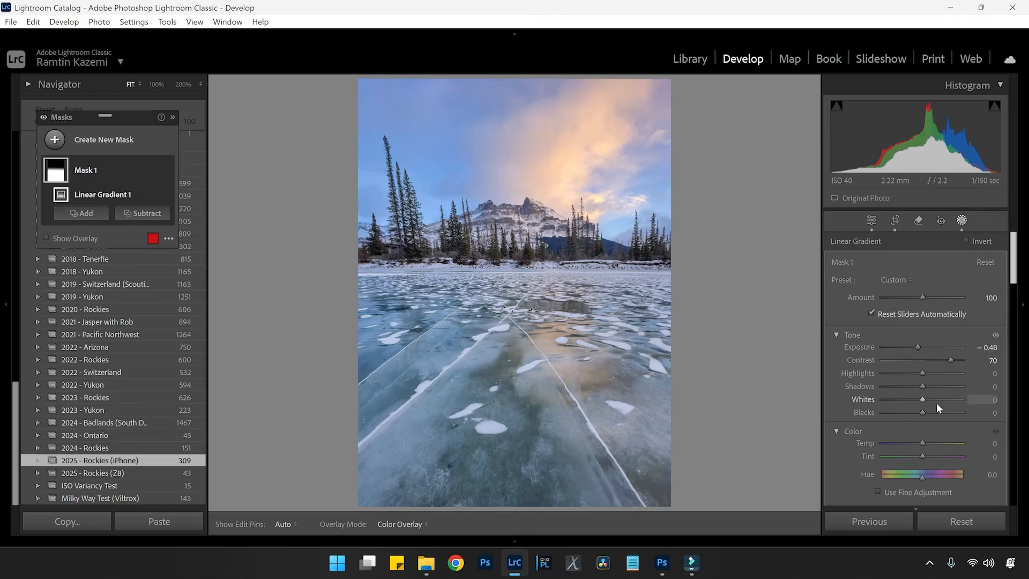
Darken the whole photo's midtones with the Tone Curve, setting Lights to -30 and Darks to -28
{"action": "scroll", "coordinate": [936, 407], "scroll_direction": "down", "scroll_amount": 10}
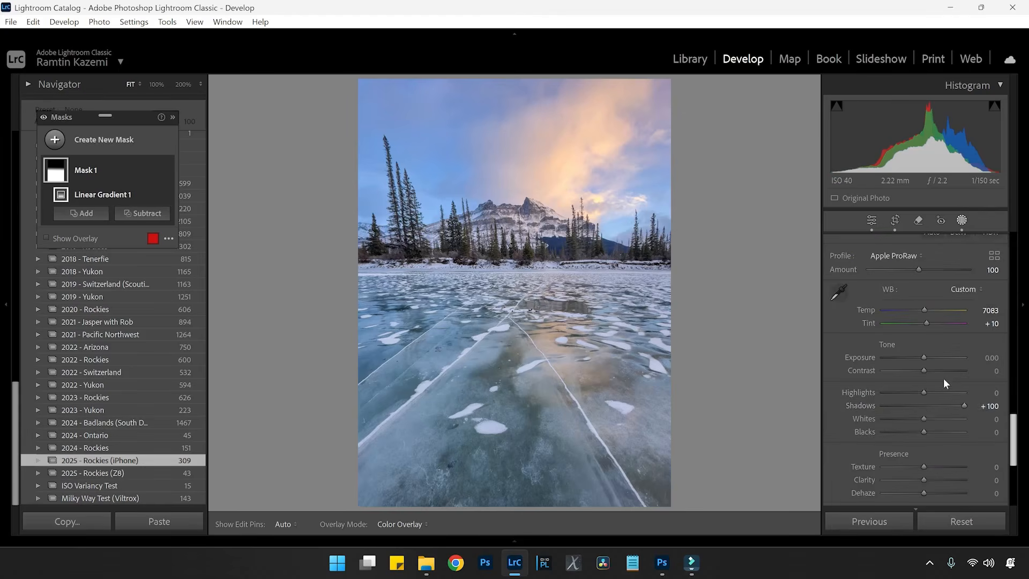
{"action": "scroll", "coordinate": [941, 381], "scroll_direction": "down", "scroll_amount": 10}
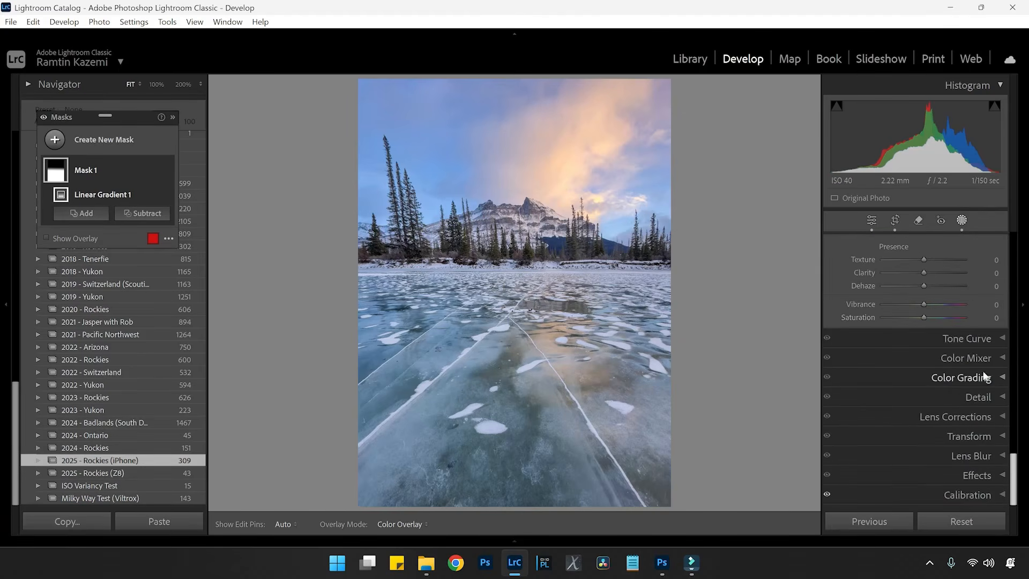
{"action": "left_click", "coordinate": [976, 341]}
{"action": "scroll", "coordinate": [893, 401], "scroll_direction": "up", "scroll_amount": 4}
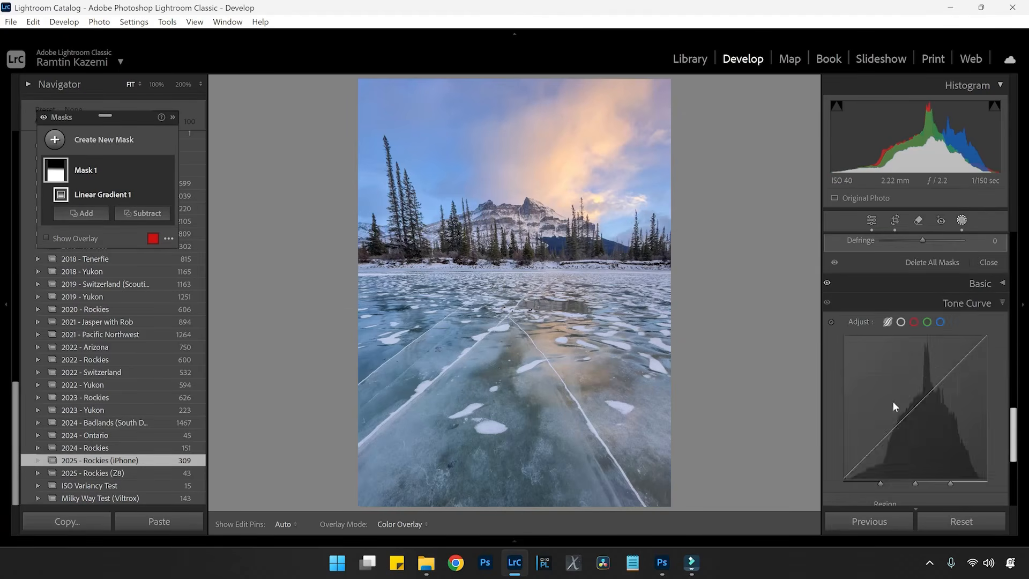
{"action": "scroll", "coordinate": [933, 402], "scroll_direction": "down", "scroll_amount": 3}
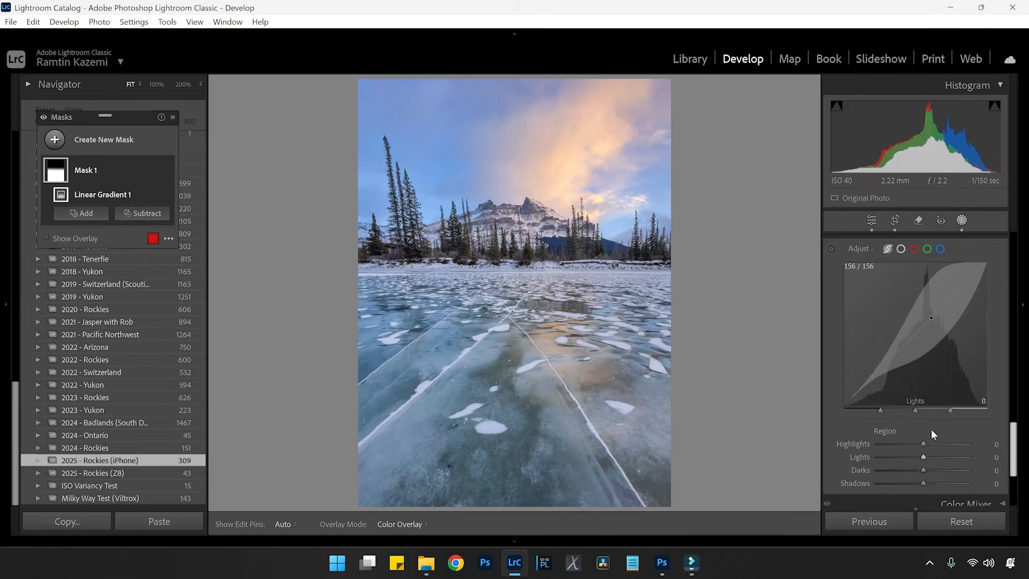
{"action": "mouse_move", "coordinate": [923, 396]}
{"action": "left_mouse_down"}
{"action": "mouse_move", "coordinate": [909, 397]}
{"action": "mouse_move", "coordinate": [907, 385]}
{"action": "left_mouse_up"}
Review the lake's linear gradient mask settings and close masking to return to the global adjustments
{"action": "scroll", "coordinate": [914, 397], "scroll_direction": "down", "scroll_amount": 5}
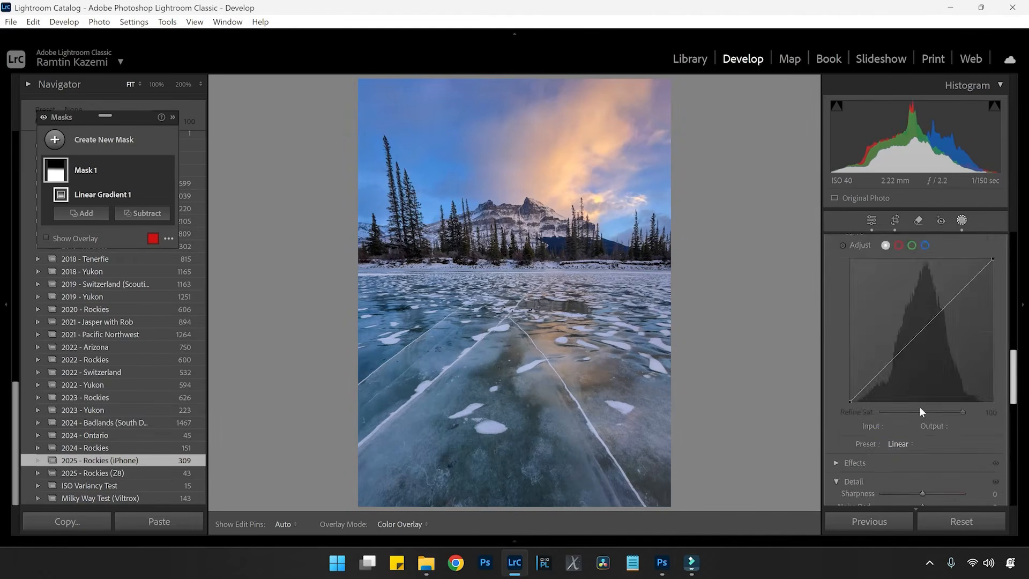
{"action": "scroll", "coordinate": [919, 407], "scroll_direction": "up", "scroll_amount": 5}
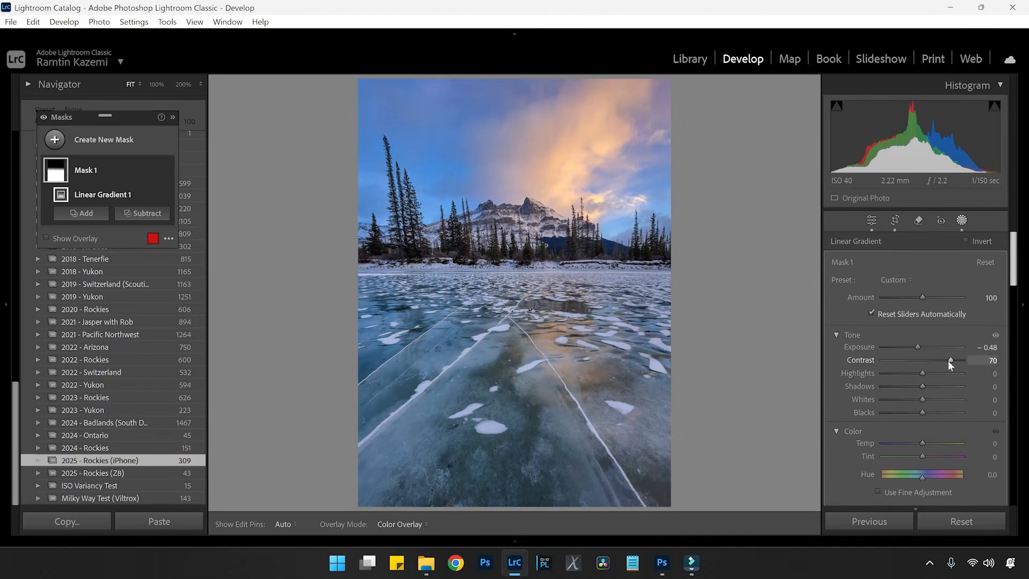
{"action": "left_click", "coordinate": [156, 140]}
{"action": "left_click", "coordinate": [156, 139]}
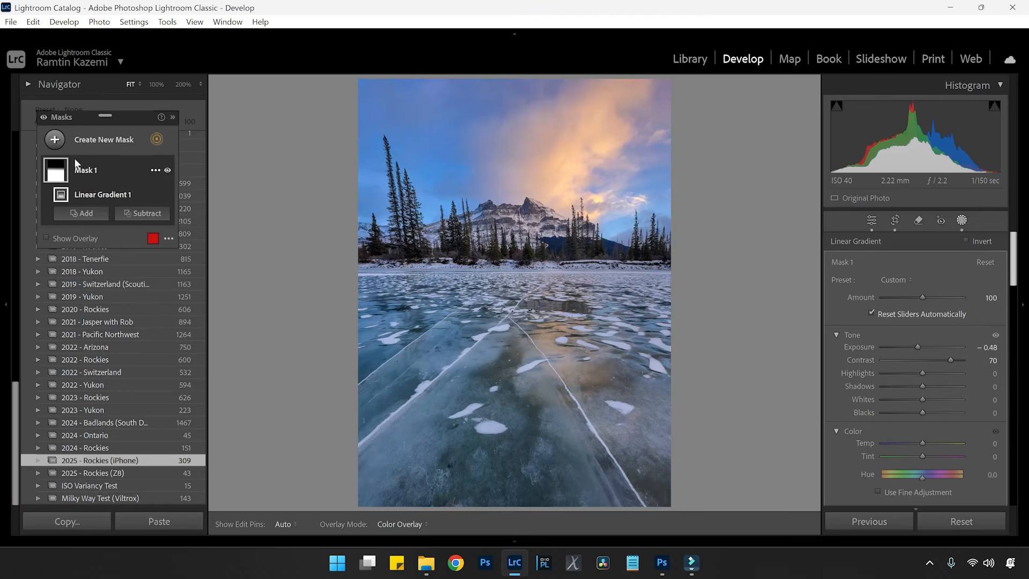
{"action": "left_click", "coordinate": [155, 194]}
{"action": "left_click", "coordinate": [1002, 228]}
{"action": "scroll", "coordinate": [983, 449], "scroll_direction": "down", "scroll_amount": 15}
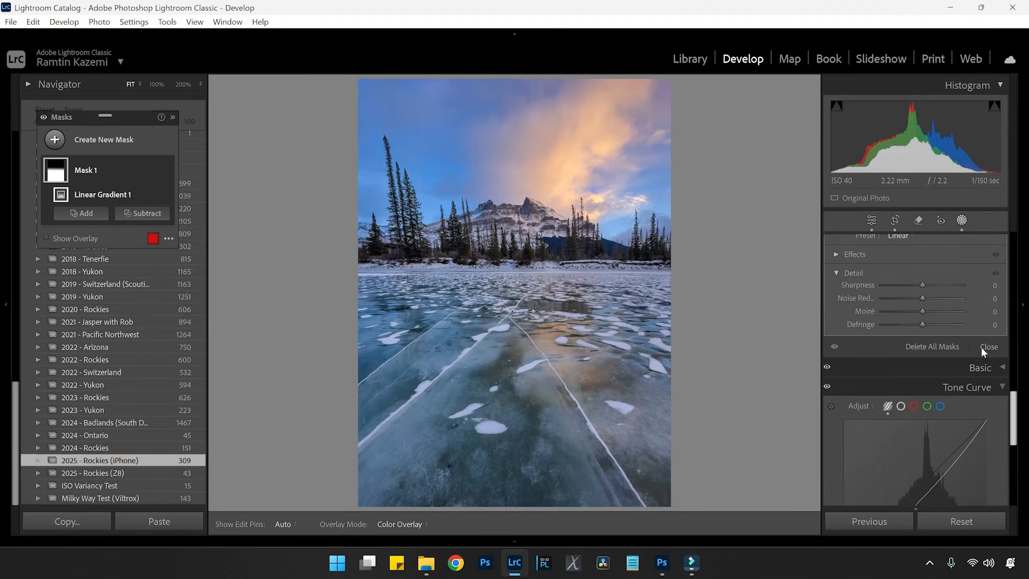
{"action": "left_click", "coordinate": [989, 346]}
{"action": "scroll", "coordinate": [933, 354], "scroll_direction": "up", "scroll_amount": 3}
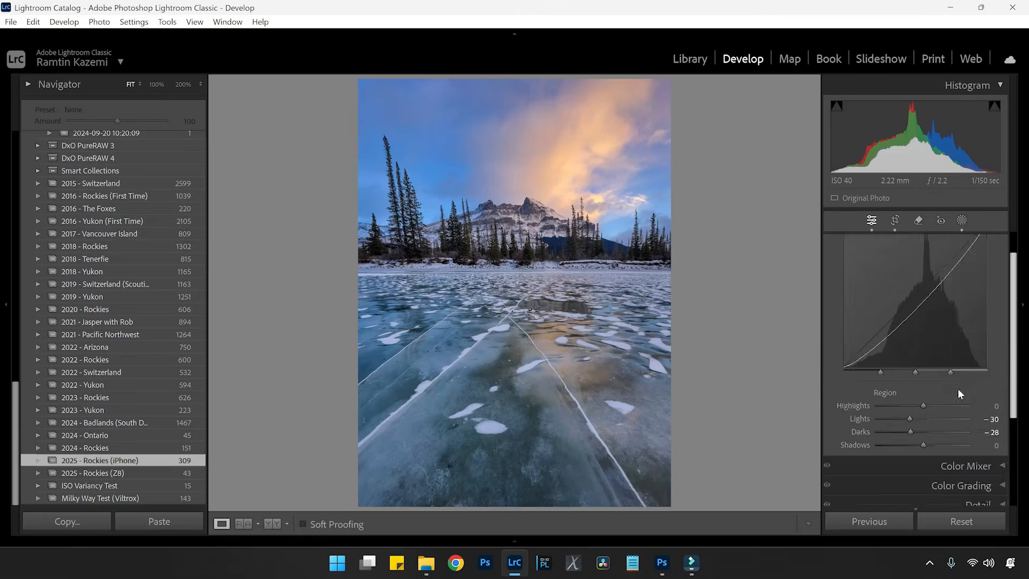
{"action": "scroll", "coordinate": [959, 394], "scroll_direction": "up", "scroll_amount": 2}
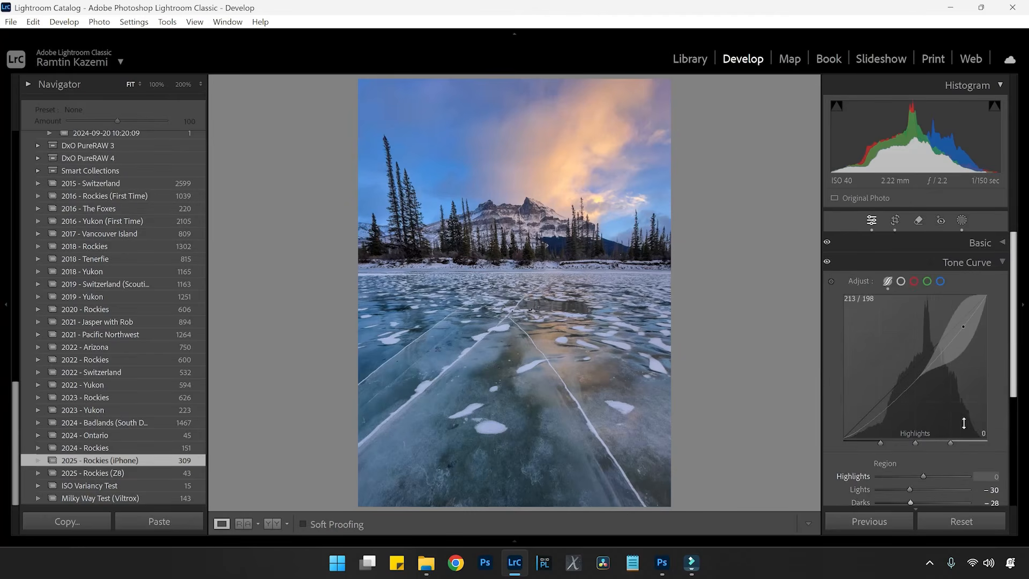
{"action": "scroll", "coordinate": [963, 422], "scroll_direction": "down", "scroll_amount": 3}
{"action": "scroll", "coordinate": [960, 407], "scroll_direction": "up", "scroll_amount": 3}
{"action": "scroll", "coordinate": [929, 385], "scroll_direction": "down", "scroll_amount": 1}
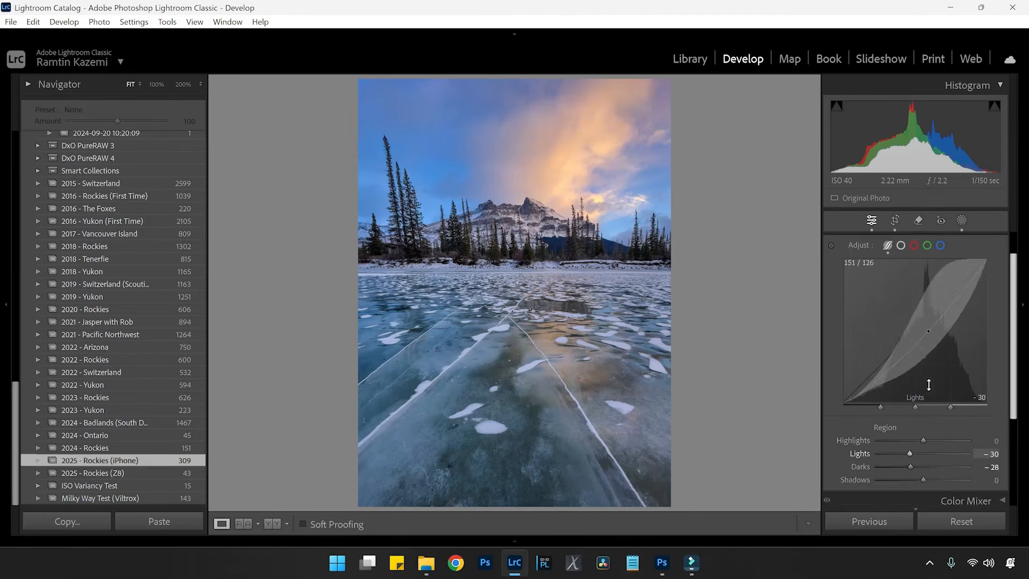
{"action": "scroll", "coordinate": [929, 384], "scroll_direction": "down", "scroll_amount": 4}
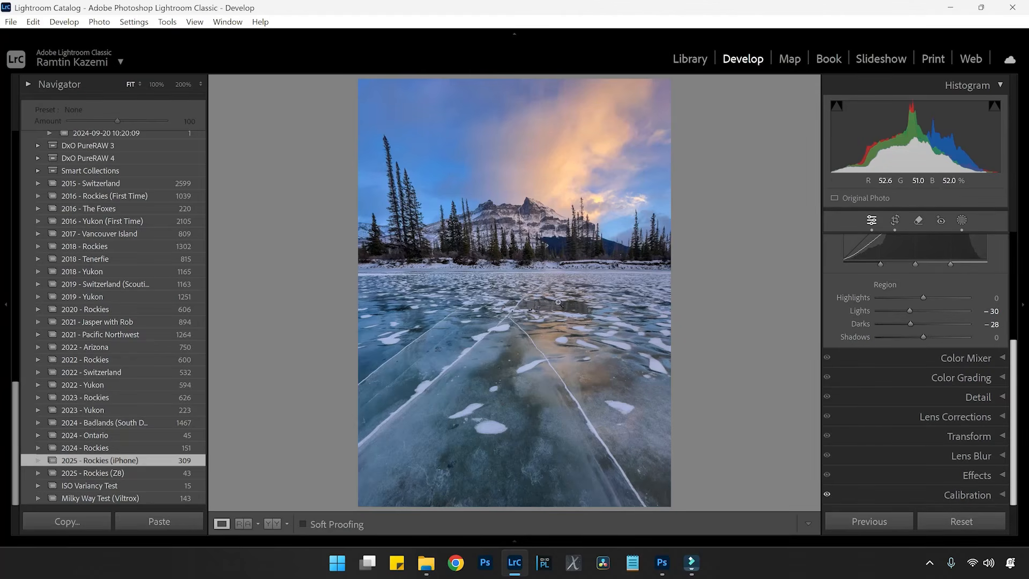
Add a large radial gradient mask centred on the treeline right of the mountain, reaching the glowing clouds and the ice
{"action": "left_click", "coordinate": [963, 220]}
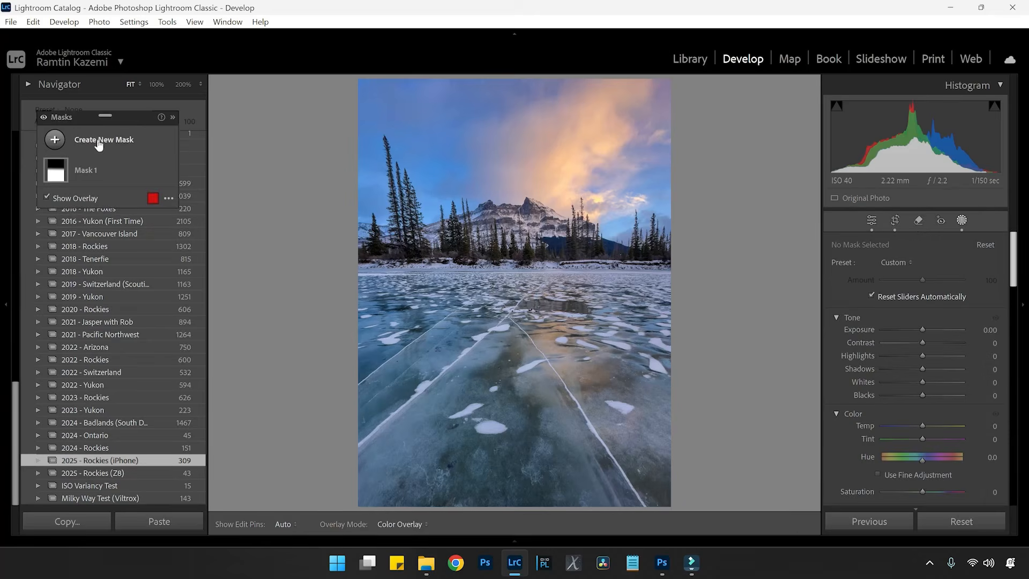
{"action": "left_click", "coordinate": [52, 139]}
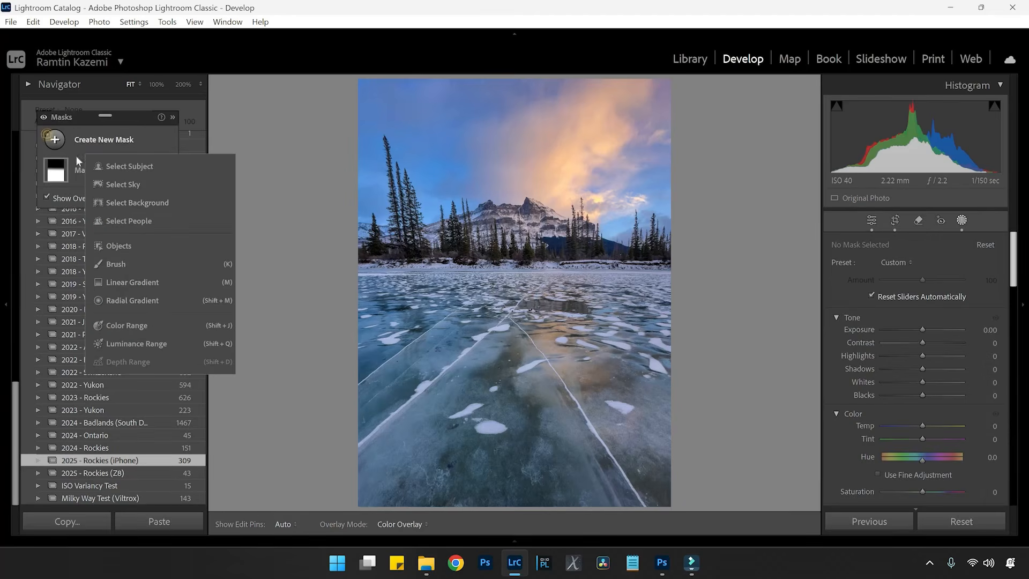
{"action": "left_click", "coordinate": [159, 299]}
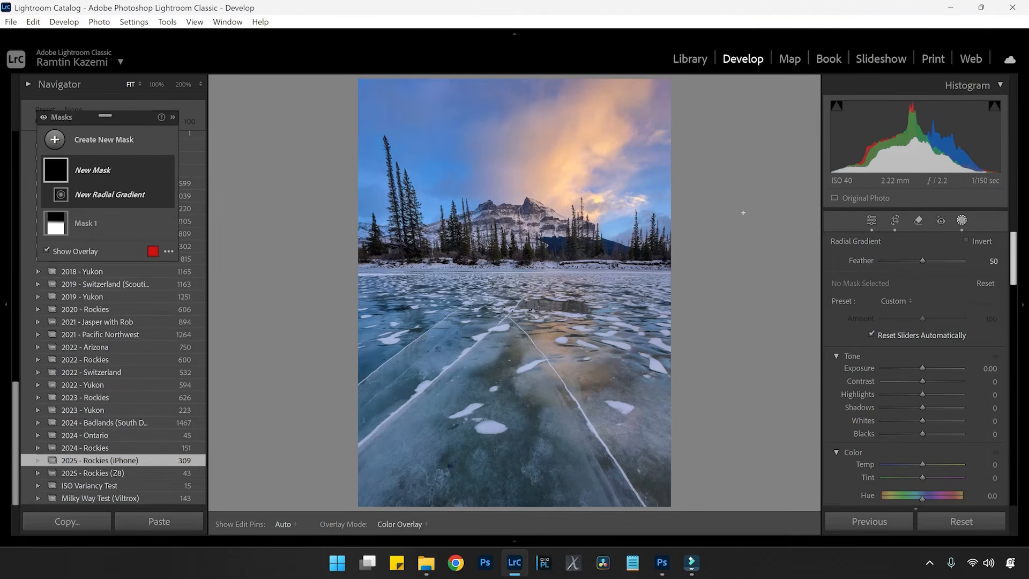
{"action": "left_click_drag", "start_coordinate": [731, 171], "coordinate": [472, 319]}
{"action": "left_click_drag", "start_coordinate": [733, 168], "coordinate": [640, 258]}
Brighten the large radial gradient with Exposure 0.27 and close masking
{"action": "left_click_drag", "start_coordinate": [923, 370], "coordinate": [926, 372]}
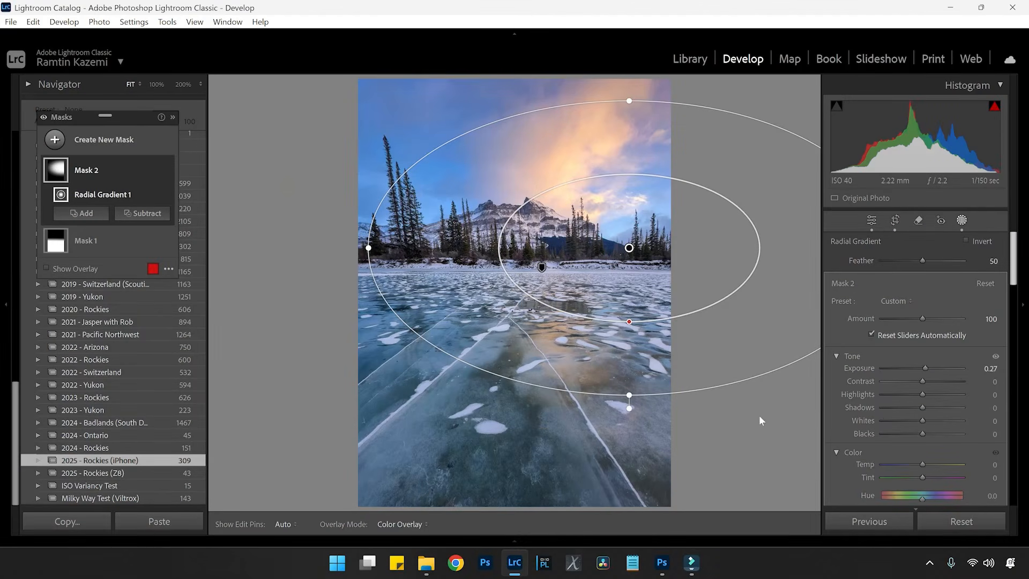
{"action": "scroll", "coordinate": [911, 415], "scroll_direction": "down", "scroll_amount": 5}
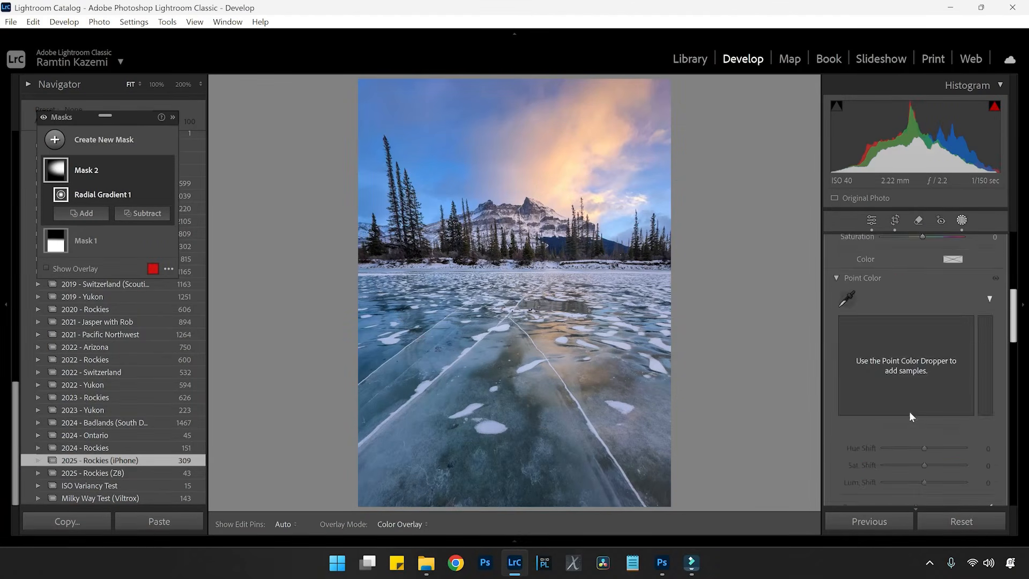
{"action": "scroll", "coordinate": [984, 418], "scroll_direction": "down", "scroll_amount": 6}
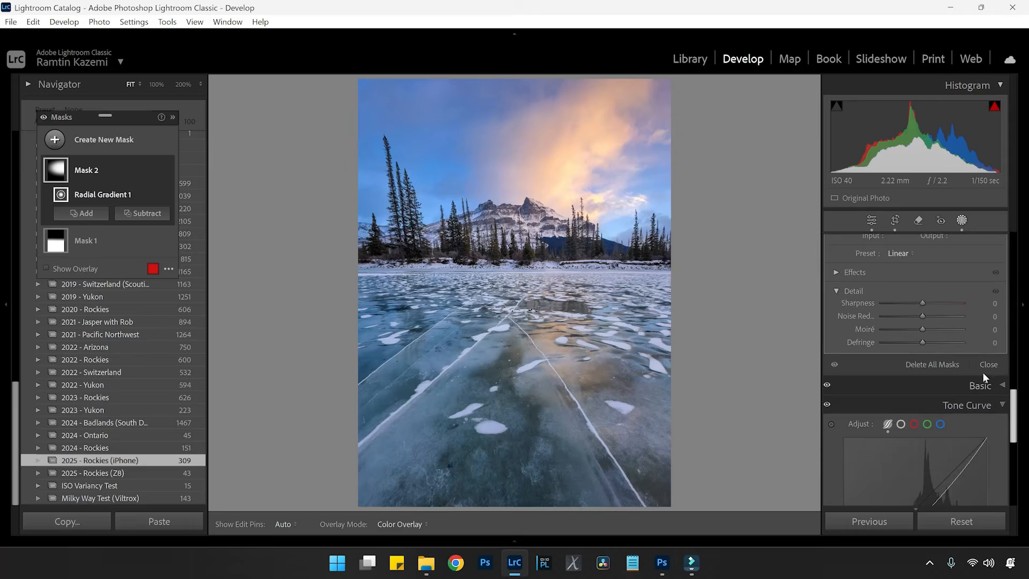
{"action": "left_click", "coordinate": [983, 370]}
Compare the edited photo with its unedited before version
{"action": "key", "text": "backslash"}
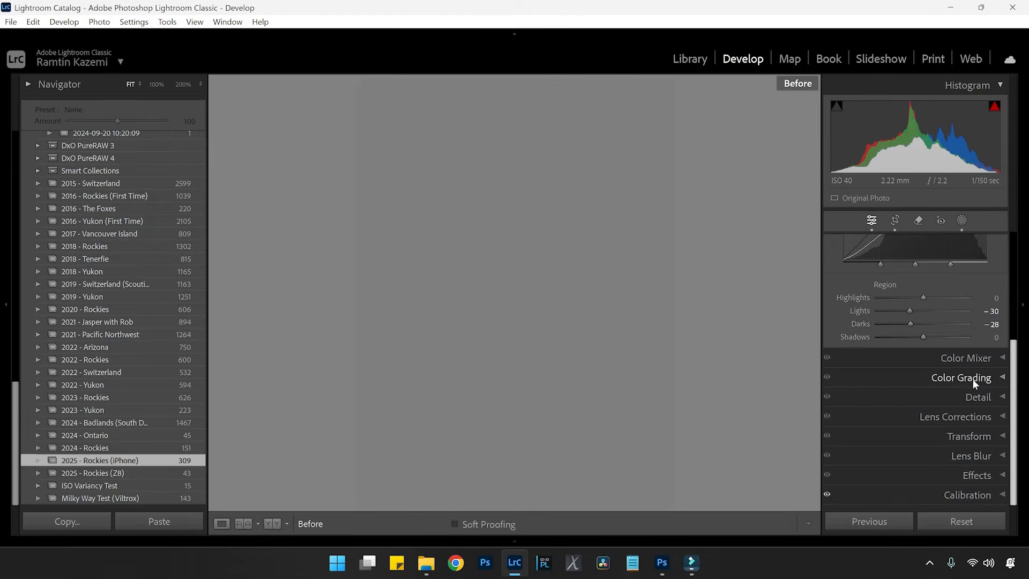
{"action": "key", "text": "backslash"}
{"action": "key", "text": "backslash"}
{"action": "key", "text": "backslash"}
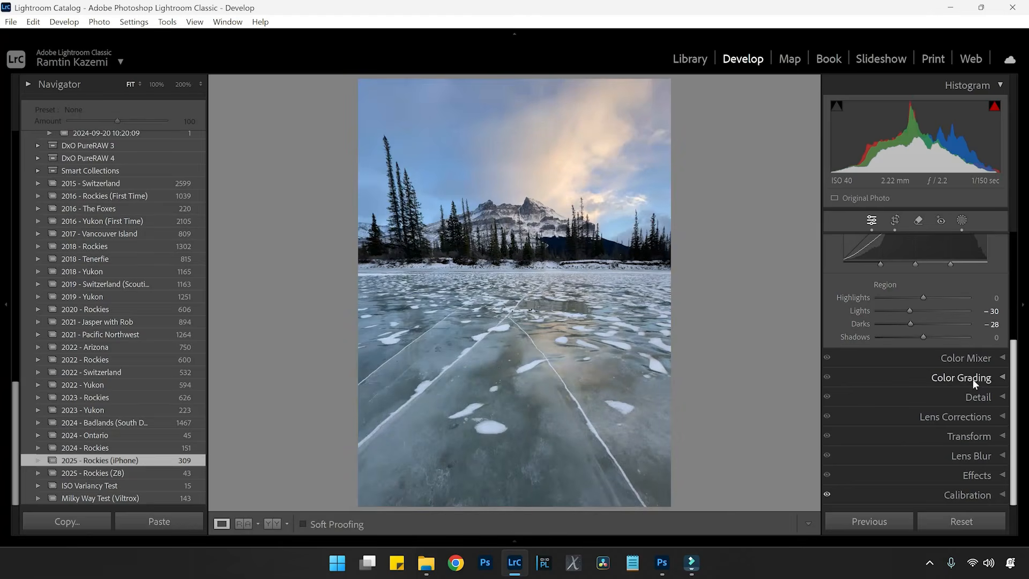
Add a small radial gradient mask over the warm cloud reflection on the ice
{"action": "scroll", "coordinate": [924, 472], "scroll_direction": "up", "scroll_amount": 2}
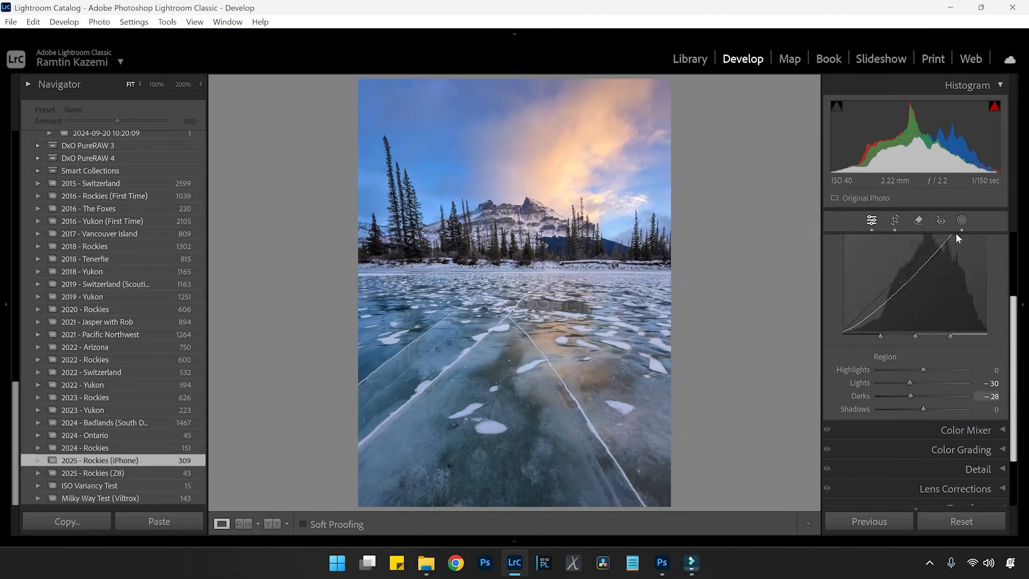
{"action": "left_click", "coordinate": [962, 221]}
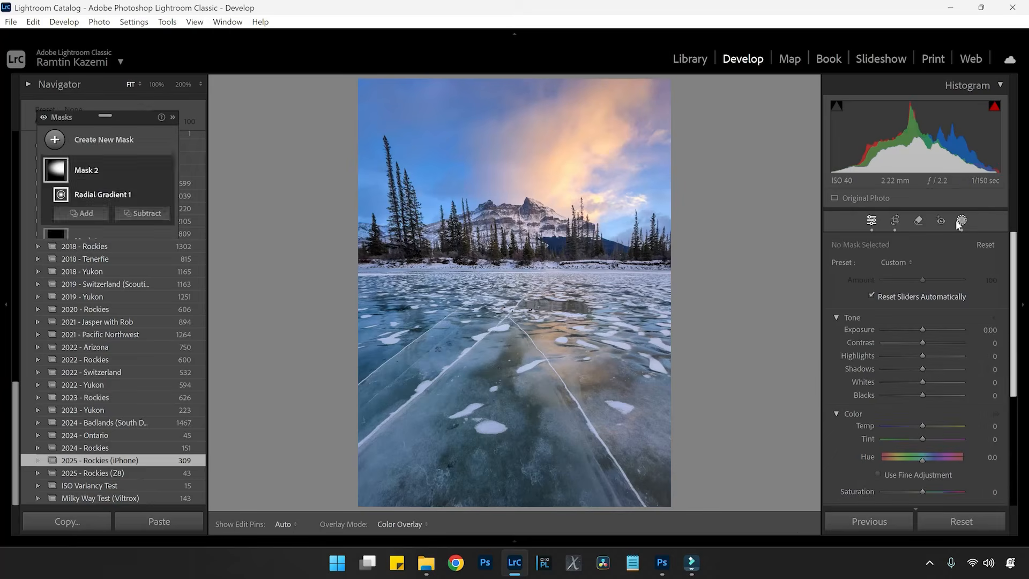
{"action": "left_click", "coordinate": [54, 140]}
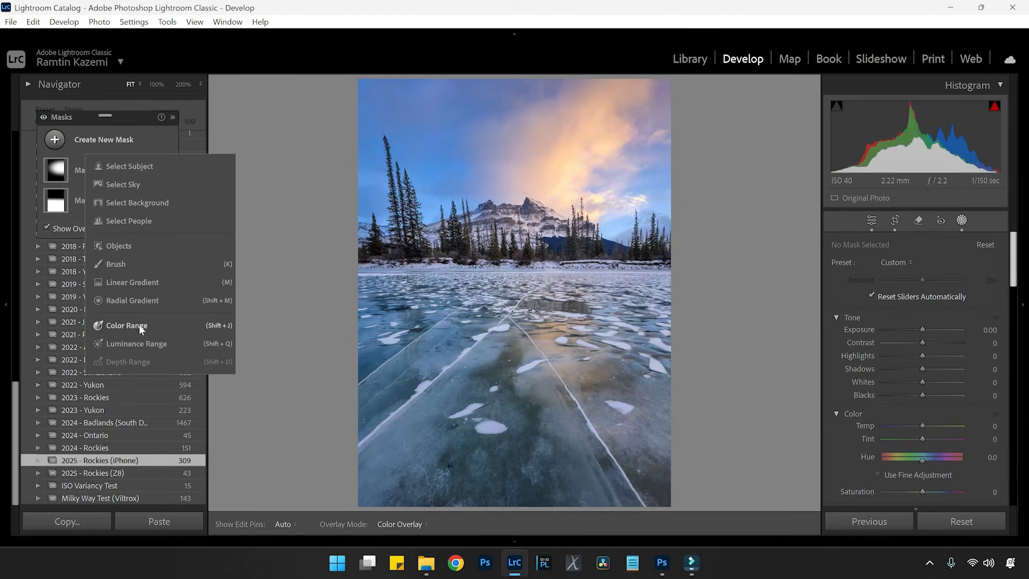
{"action": "left_click", "coordinate": [132, 300]}
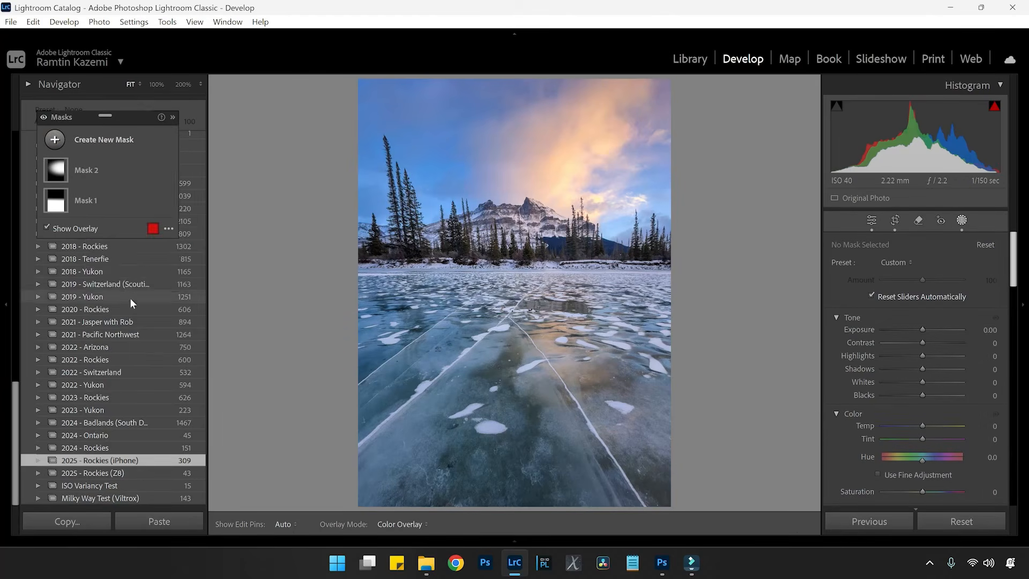
{"action": "mouse_move", "coordinate": [547, 321]}
{"action": "left_mouse_down"}
{"action": "mouse_move", "coordinate": [612, 393]}
{"action": "mouse_move", "coordinate": [593, 374]}
{"action": "mouse_move", "coordinate": [777, 482]}
{"action": "mouse_move", "coordinate": [510, 478]}
{"action": "mouse_move", "coordinate": [440, 400]}
{"action": "mouse_move", "coordinate": [461, 363]}
{"action": "mouse_move", "coordinate": [439, 378]}
{"action": "mouse_move", "coordinate": [565, 341]}
{"action": "left_mouse_up"}
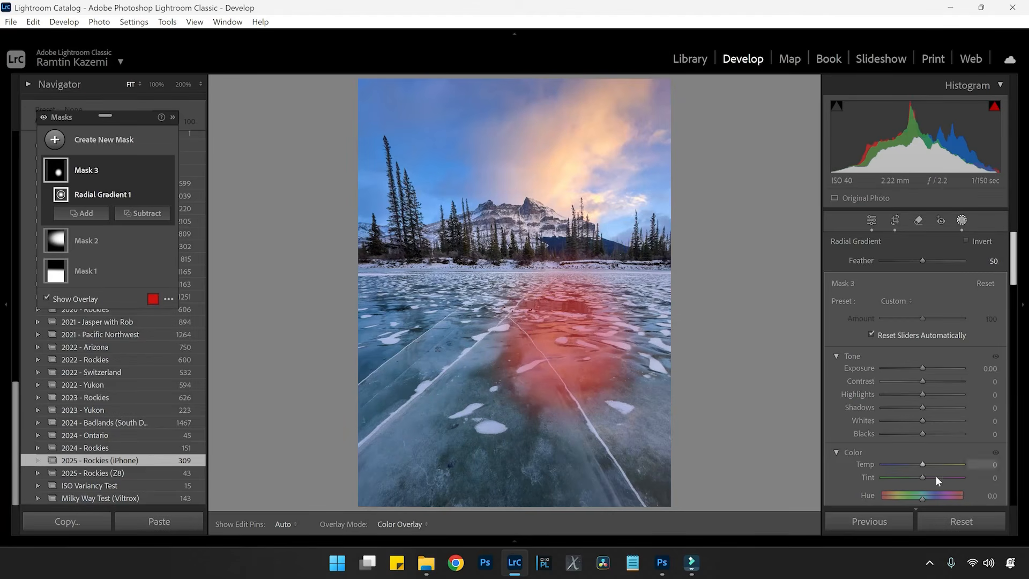
Hide the mask overlay and set the reflection mask's Saturation to 45
{"action": "scroll", "coordinate": [935, 475], "scroll_direction": "down", "scroll_amount": 3}
{"action": "key", "text": "o"}
{"action": "mouse_move", "coordinate": [928, 381]}
{"action": "left_mouse_down"}
{"action": "mouse_move", "coordinate": [958, 384]}
{"action": "mouse_move", "coordinate": [941, 387]}
{"action": "left_mouse_up"}
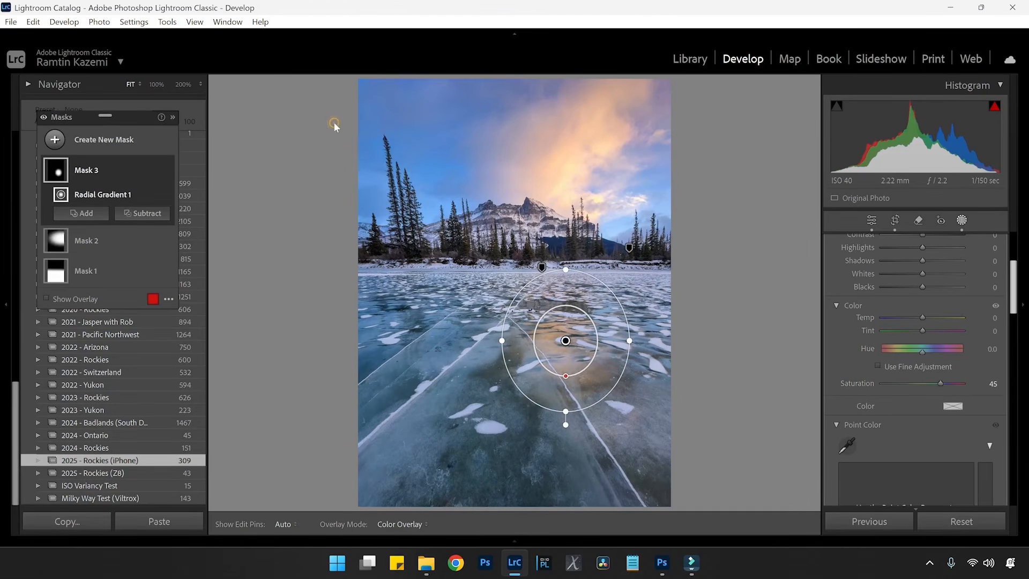
Darken the photo's corners with manual Lens Corrections vignetting at Amount -45 and Midpoint 0
{"action": "scroll", "coordinate": [992, 293], "scroll_direction": "down", "scroll_amount": 10}
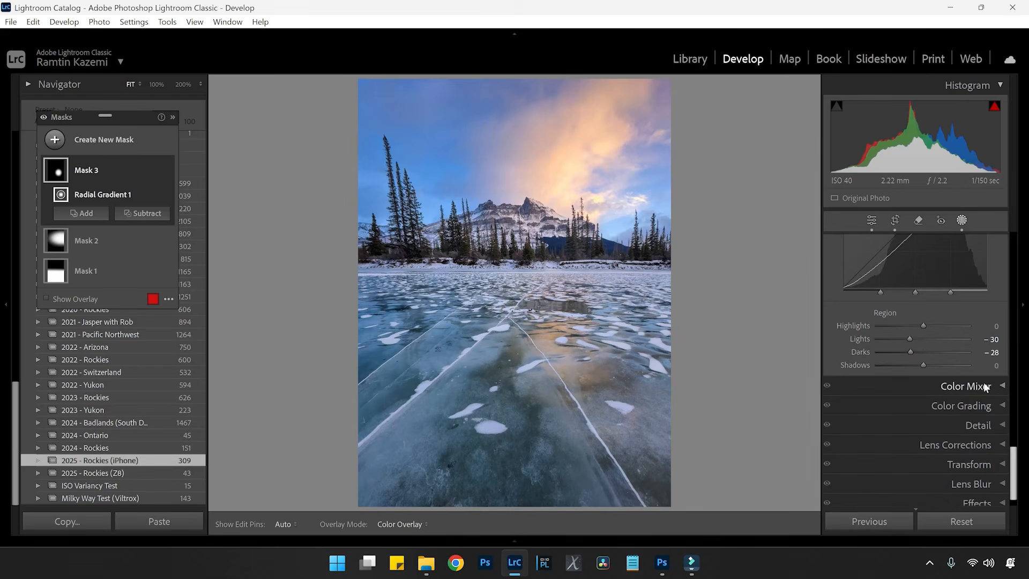
{"action": "scroll", "coordinate": [984, 441], "scroll_direction": "down", "scroll_amount": 2}
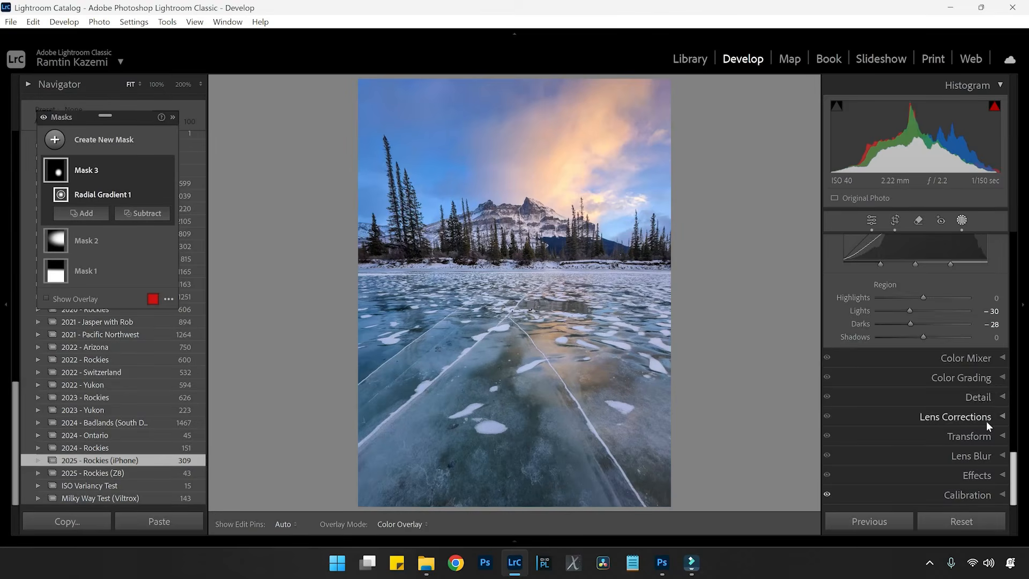
{"action": "left_click", "coordinate": [987, 419]}
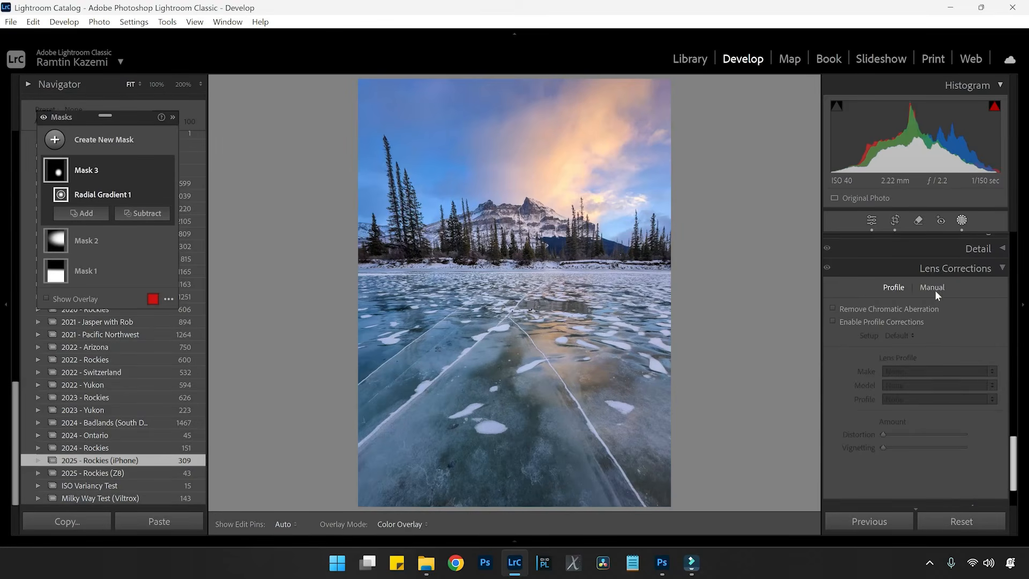
{"action": "left_click", "coordinate": [933, 288]}
{"action": "scroll", "coordinate": [935, 393], "scroll_direction": "down", "scroll_amount": 3}
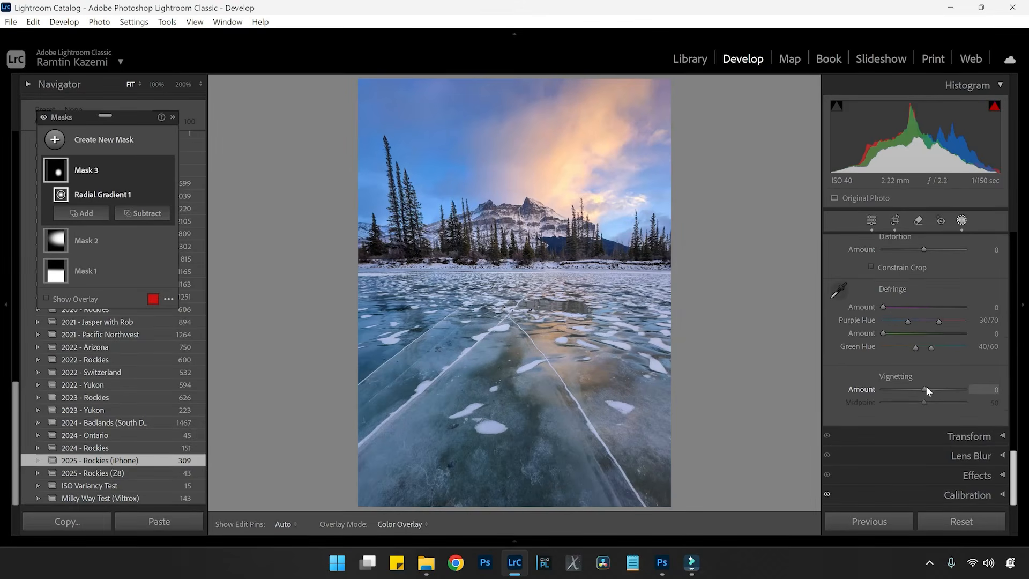
{"action": "left_click_drag", "start_coordinate": [927, 390], "coordinate": [782, 388]}
{"action": "left_click_drag", "start_coordinate": [927, 402], "coordinate": [888, 405]}
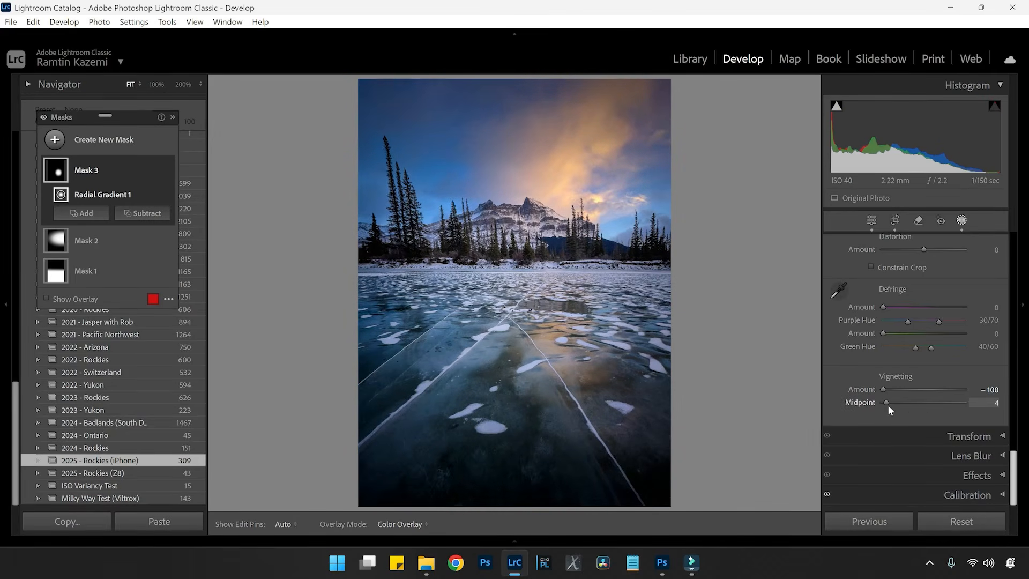
{"action": "double_click", "coordinate": [860, 389]}
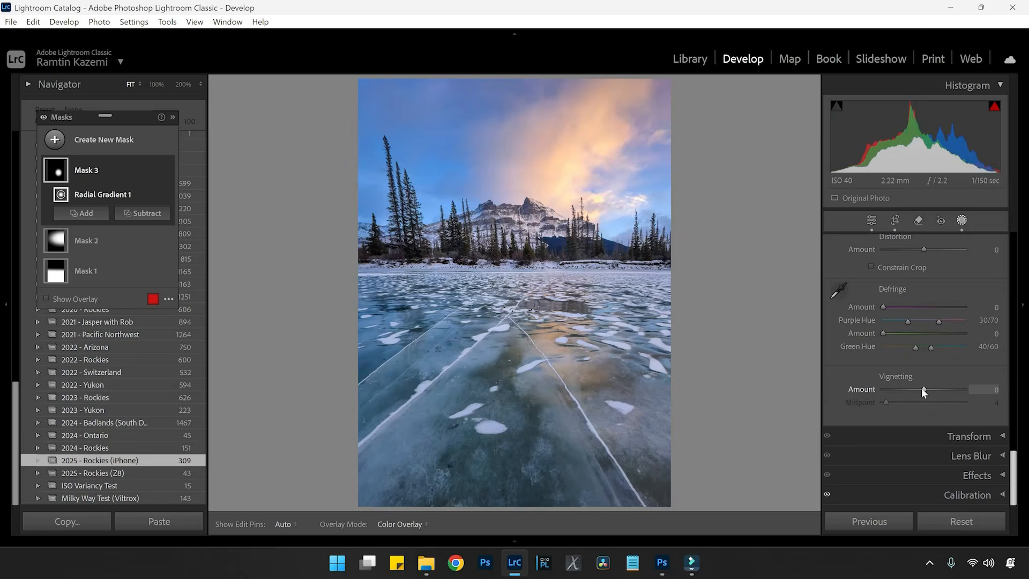
{"action": "left_click_drag", "start_coordinate": [926, 387], "coordinate": [899, 392]}
{"action": "left_click_drag", "start_coordinate": [885, 403], "coordinate": [904, 392]}
{"action": "double_click", "coordinate": [852, 389]}
{"action": "key", "text": "minus"}
{"action": "key", "text": "minus"}
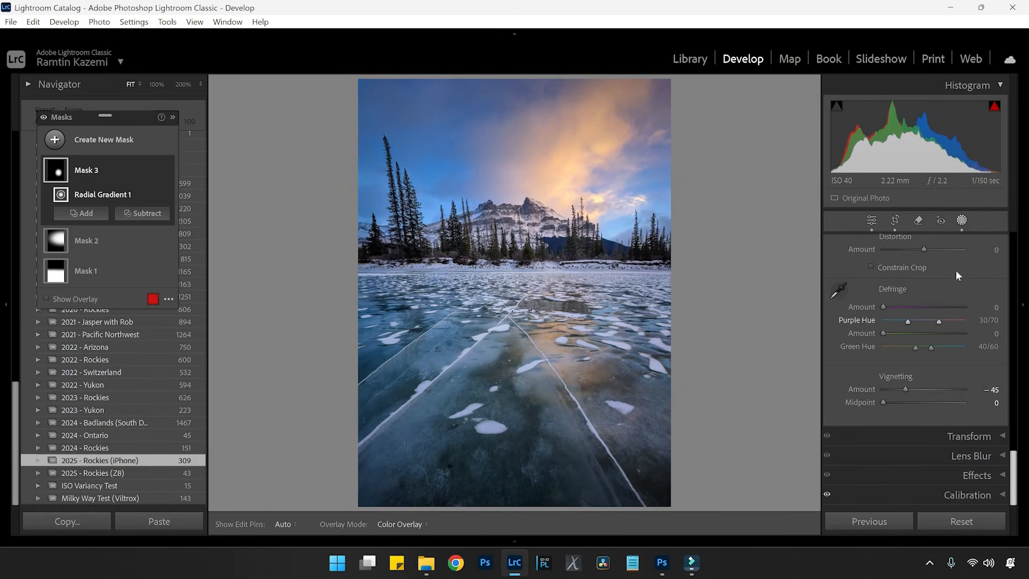
Raise the Exposure of the large radial gradient (Mask 2) to 0.43
{"action": "left_click", "coordinate": [963, 220]}
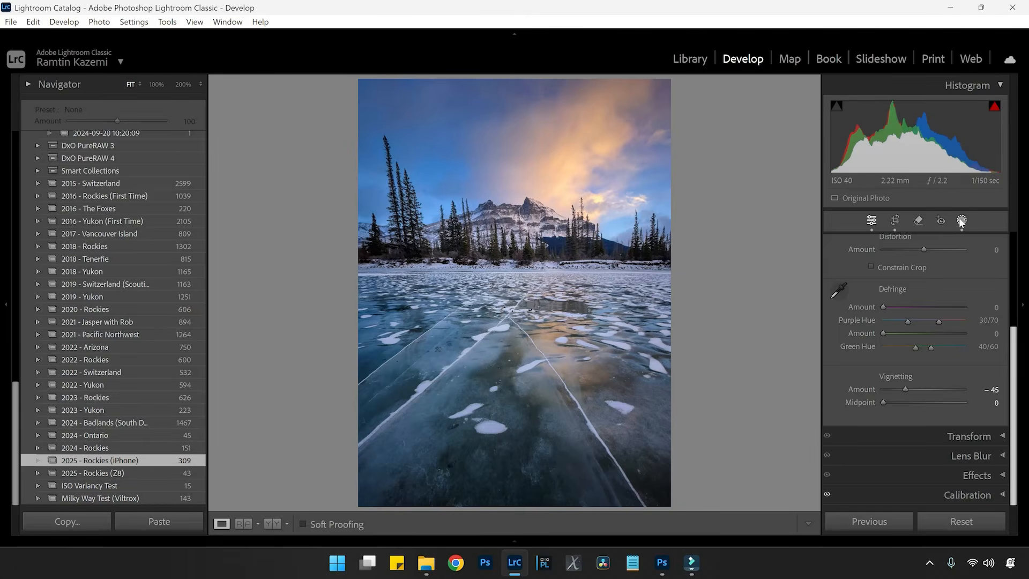
{"action": "key", "text": "shift+w"}
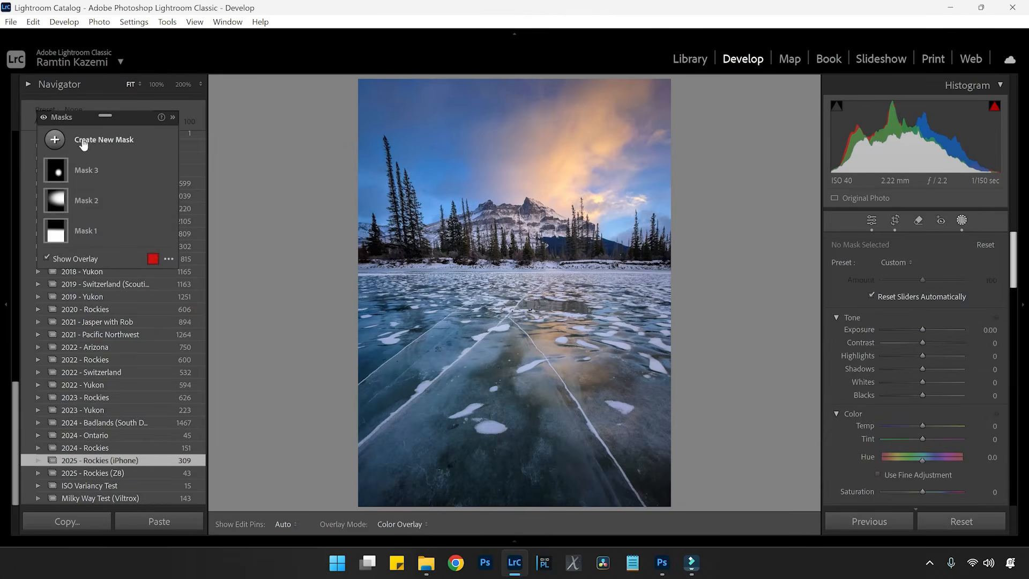
{"action": "left_click", "coordinate": [60, 202]}
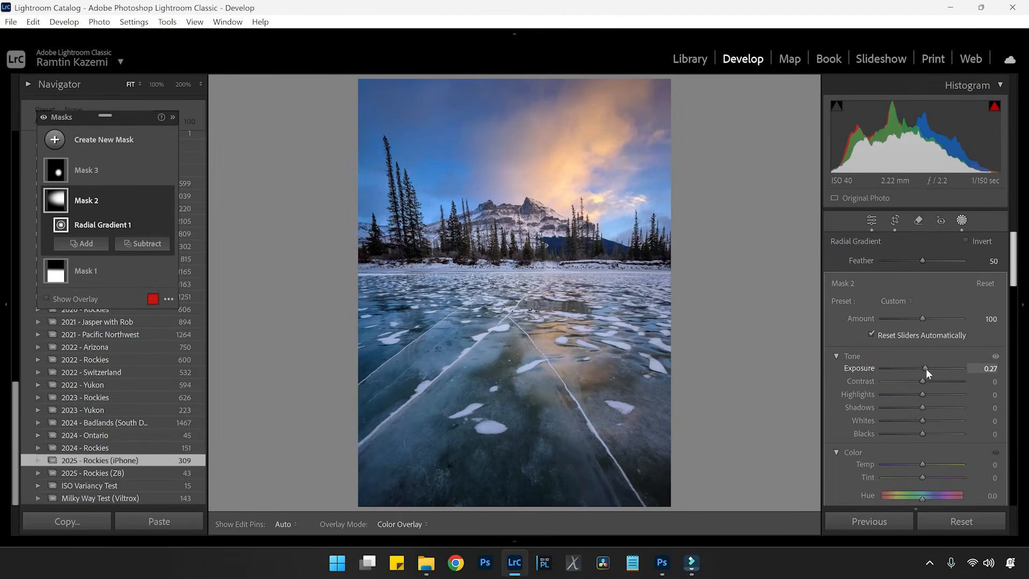
{"action": "left_click_drag", "start_coordinate": [926, 369], "coordinate": [928, 369]}
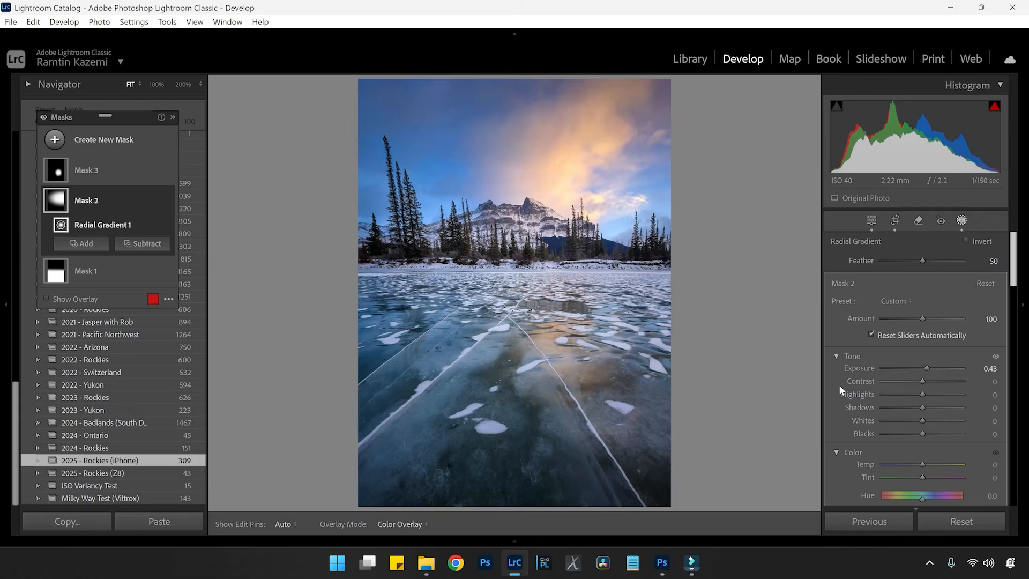
Compare the photo repeatedly with and without its edits to judge the vignette and mask adjustments
{"action": "key", "text": "backslash"}
{"action": "key", "text": "backslash"}
{"action": "key", "text": "backslash"}
{"action": "key", "text": "backslash"}
{"action": "key", "text": "backslash"}
{"action": "key", "text": "backslash"}
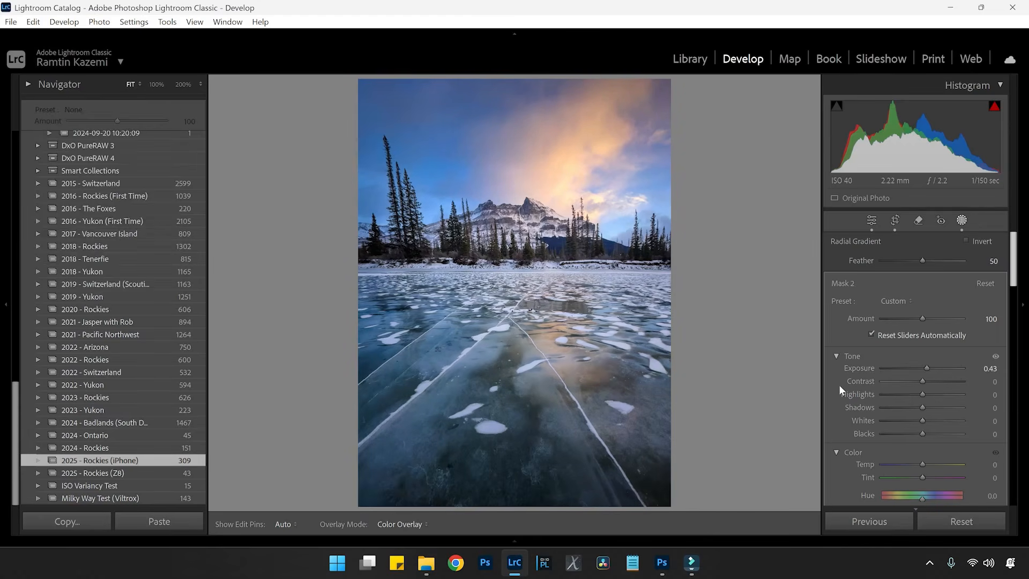
{"action": "key", "text": "backslash"}
{"action": "key", "text": "backslash"}
{"action": "key", "text": "backslash"}
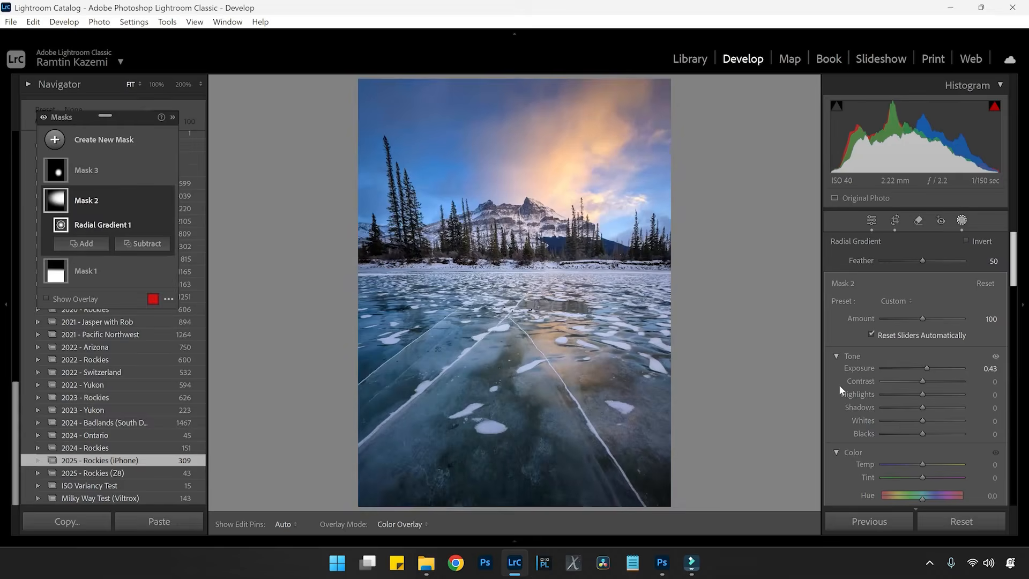
{"action": "key", "text": "backslash"}
{"action": "key", "text": "backslash"}
{"action": "key", "text": "backslash"}
{"action": "key", "text": "backslash"}
{"action": "key", "text": "backslash"}
{"action": "key", "text": "backslash"}
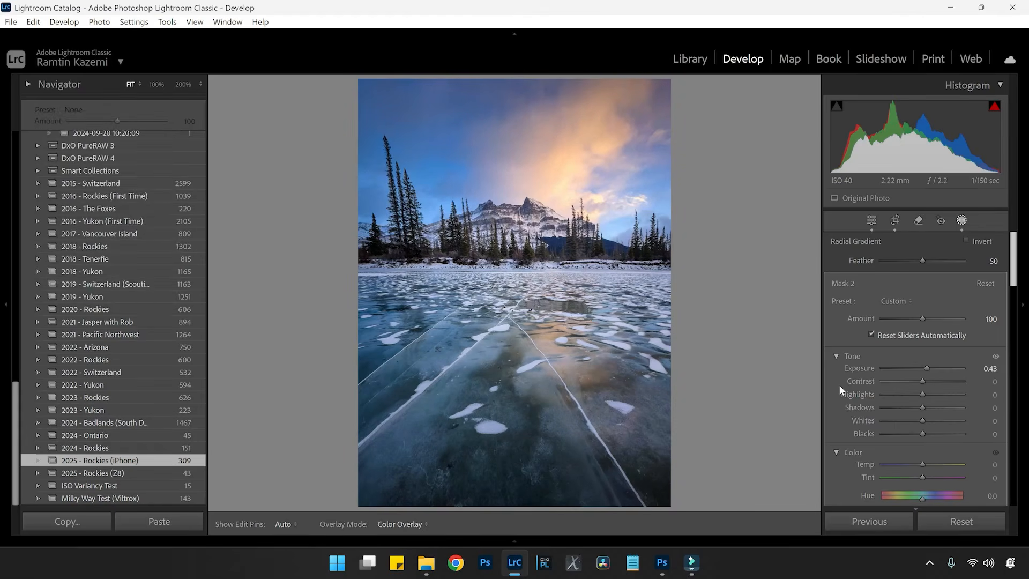
{"action": "key", "text": "backslash"}
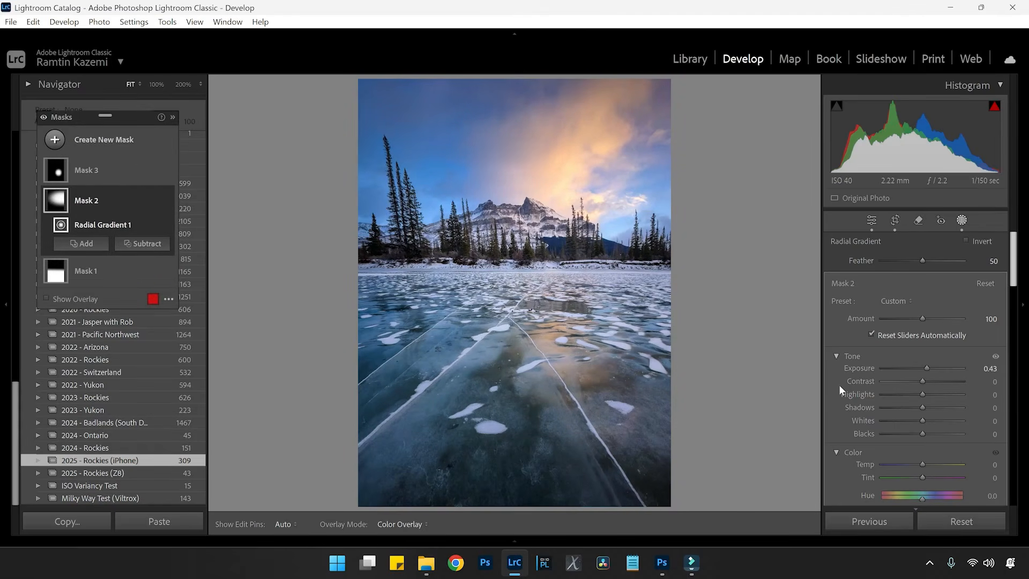
Send the edited photo to Adobe Photoshop 2025, opening it in the instance already running
{"action": "right_click", "coordinate": [390, 118]}
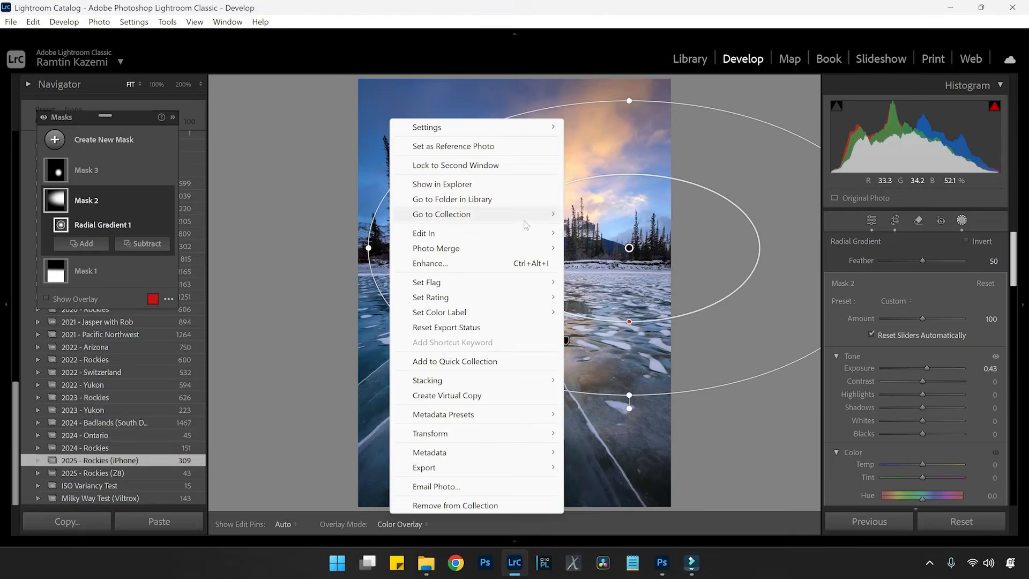
{"action": "mouse_move", "coordinate": [528, 234]}
{"action": "left_click", "coordinate": [633, 235]}
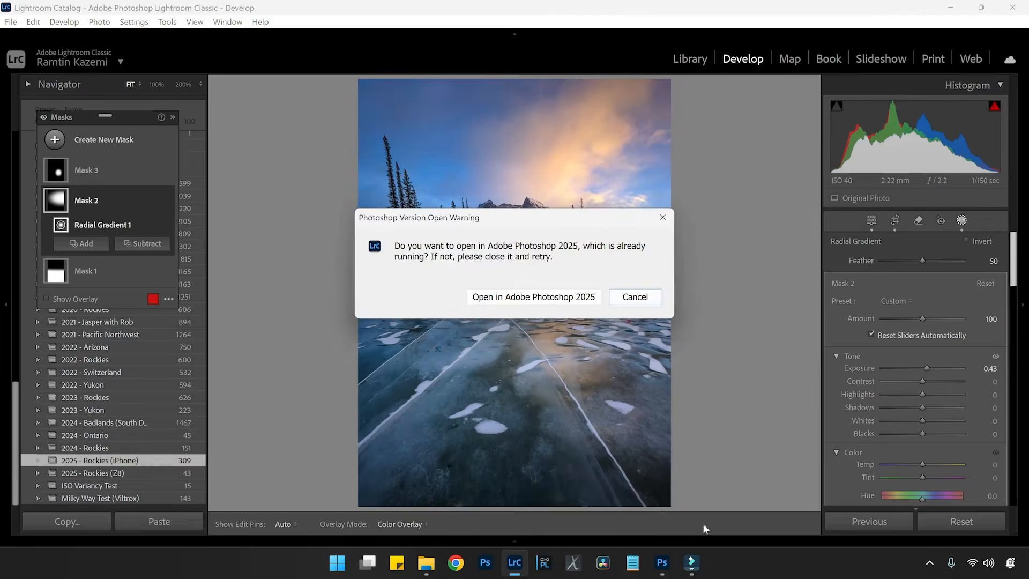
{"action": "left_click", "coordinate": [548, 297]}
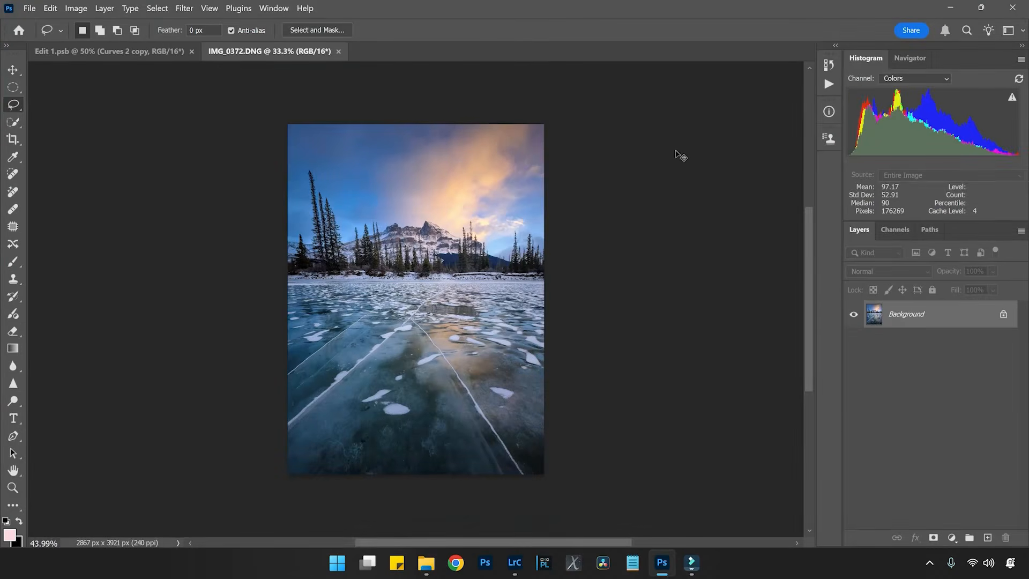
Unlock the Background layer and duplicate it with the default copy name
{"action": "right_click", "coordinate": [939, 321]}
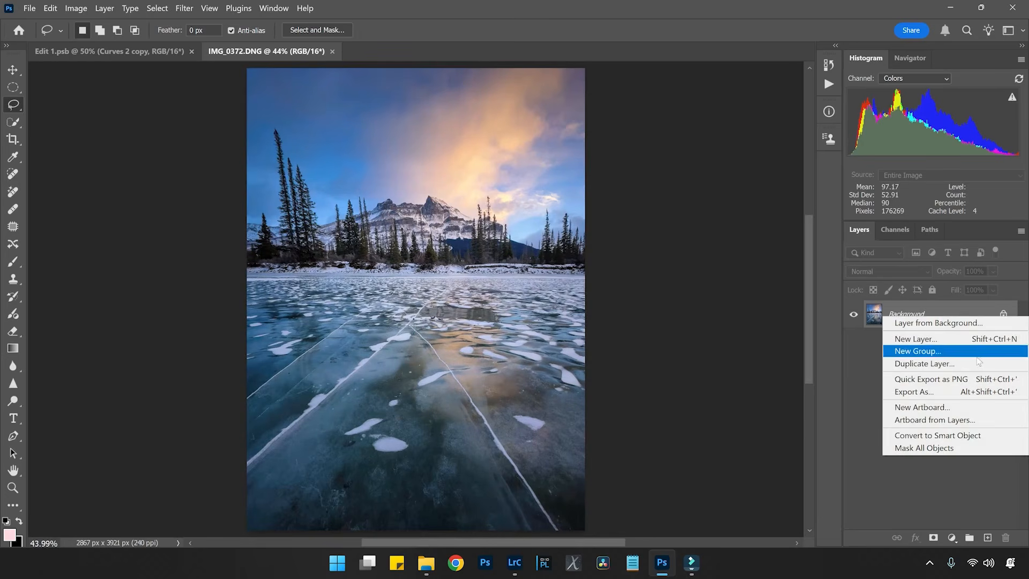
{"action": "left_click", "coordinate": [993, 313]}
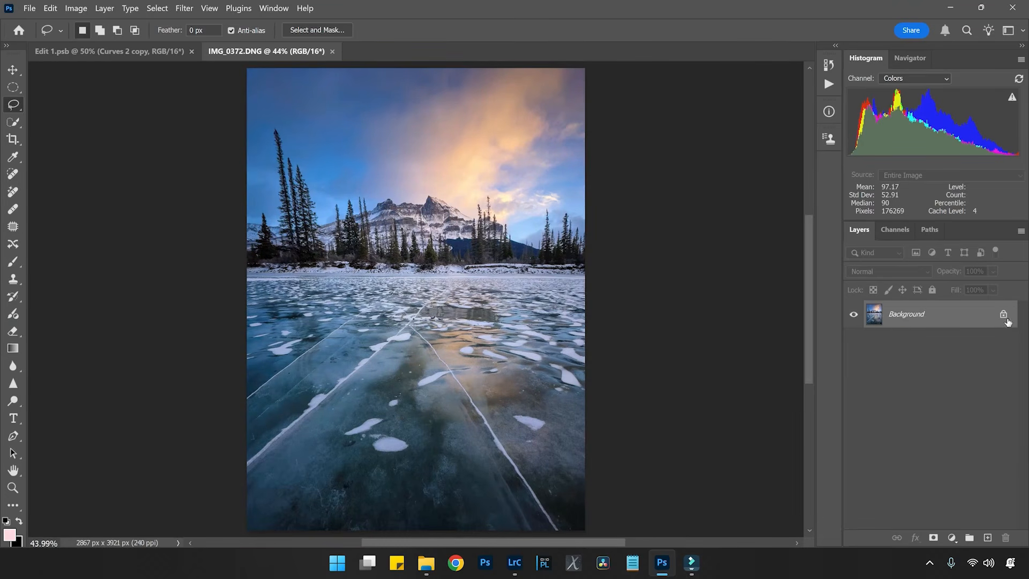
{"action": "left_click", "coordinate": [1007, 319]}
{"action": "right_click", "coordinate": [1003, 322]}
{"action": "left_click", "coordinate": [963, 81]}
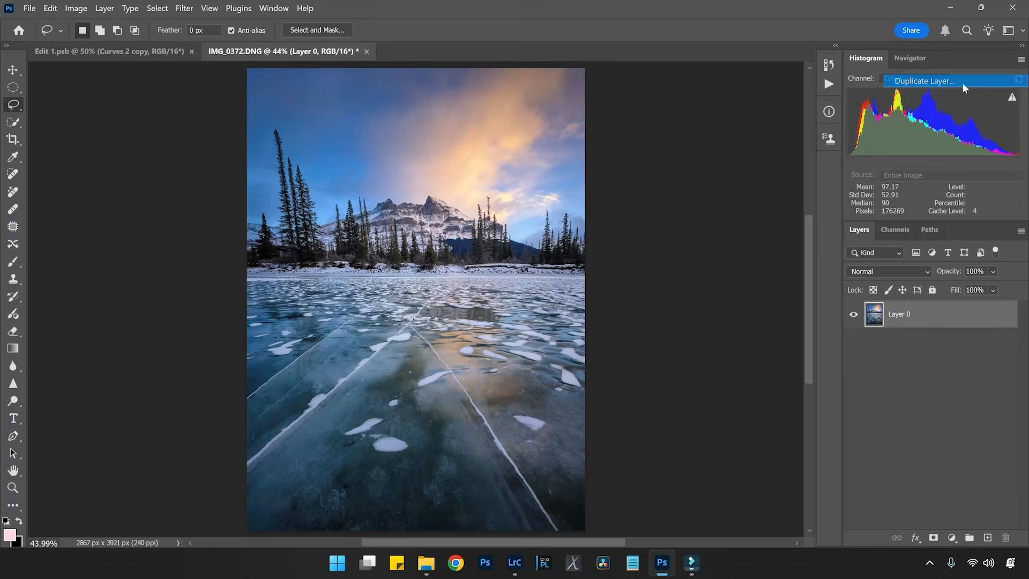
{"action": "key", "text": "Return"}
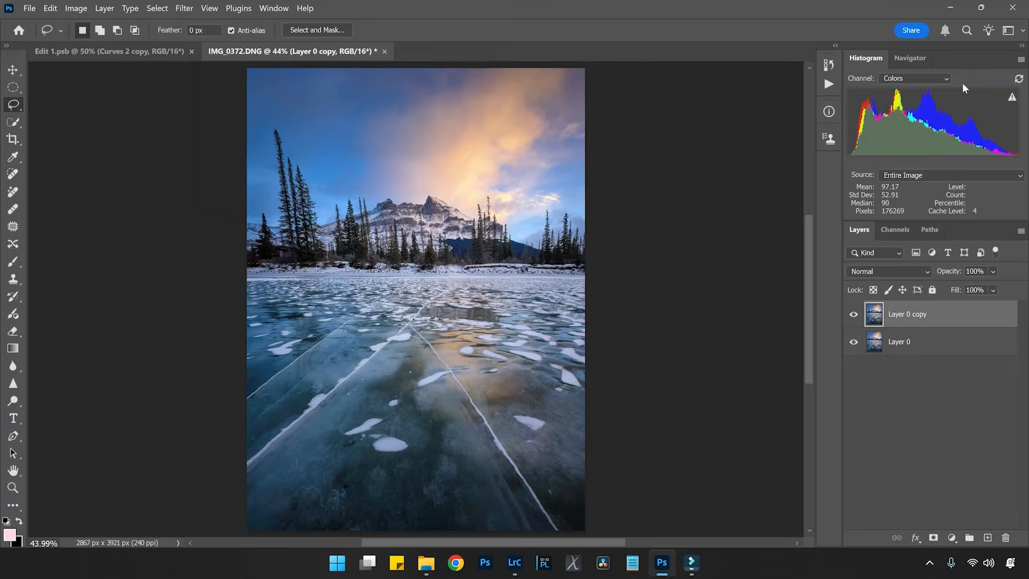
Apply a Gaussian Blur with a radius of 52.4 pixels to the duplicated layer
{"action": "left_click", "coordinate": [185, 8]}
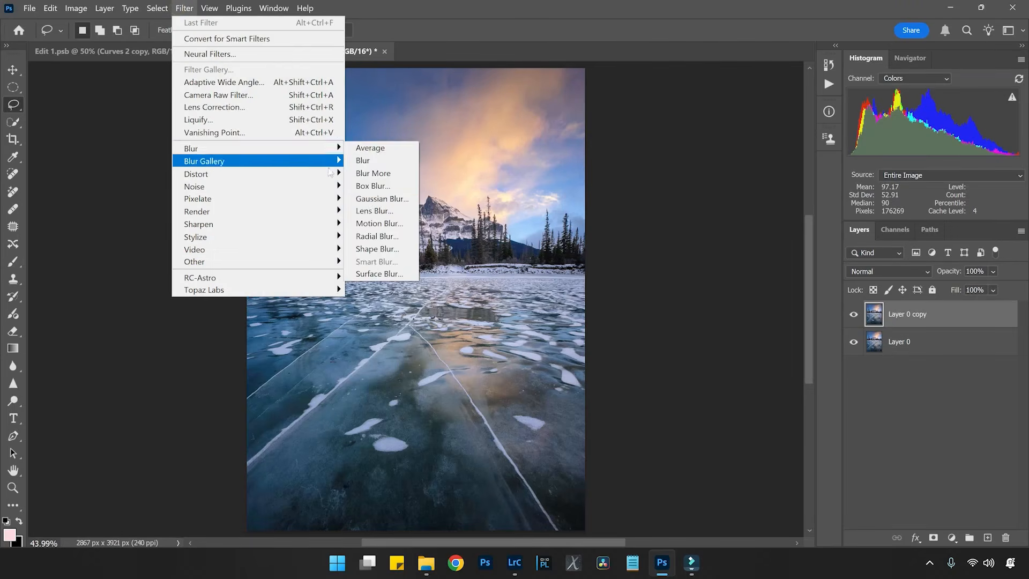
{"action": "left_click", "coordinate": [382, 198]}
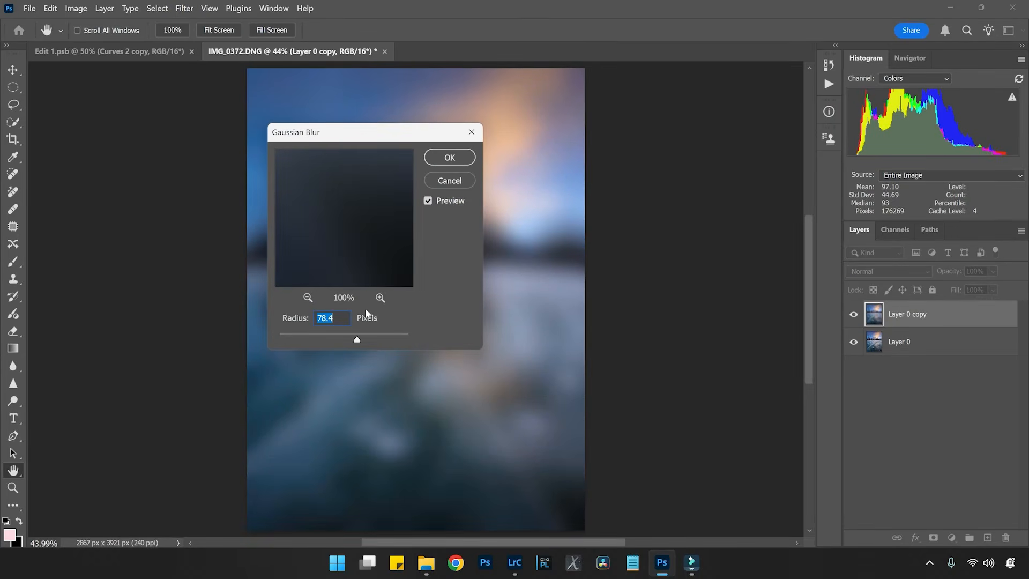
{"action": "left_click_drag", "start_coordinate": [342, 340], "coordinate": [337, 339]}
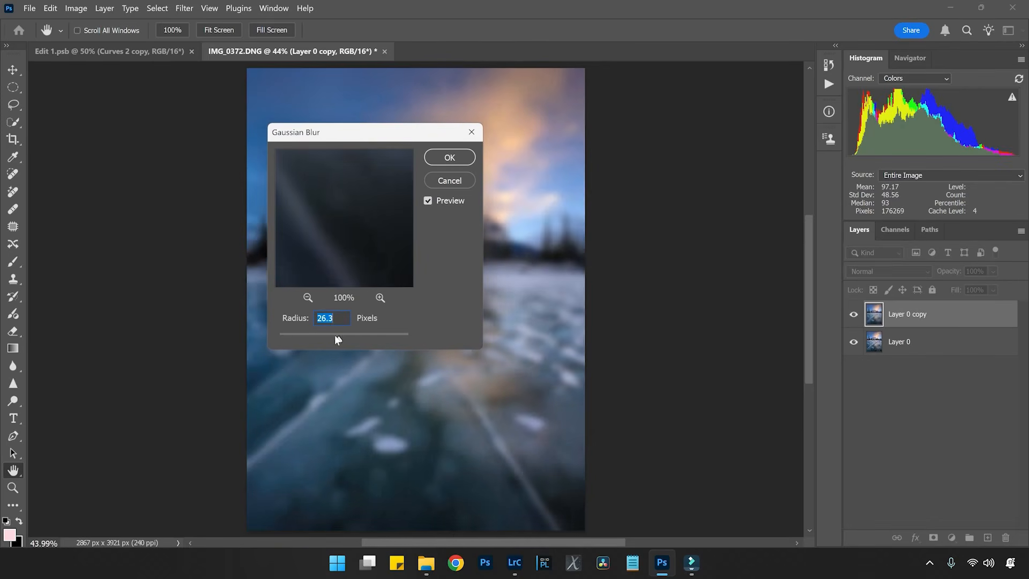
{"action": "left_click_drag", "start_coordinate": [378, 130], "coordinate": [671, 190]}
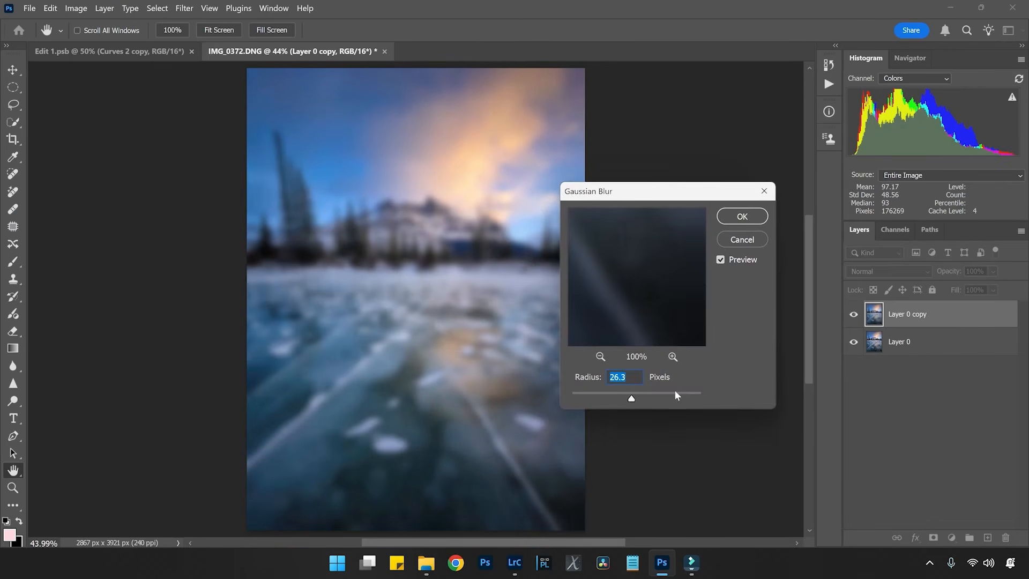
{"action": "left_click_drag", "start_coordinate": [643, 397], "coordinate": [643, 397]}
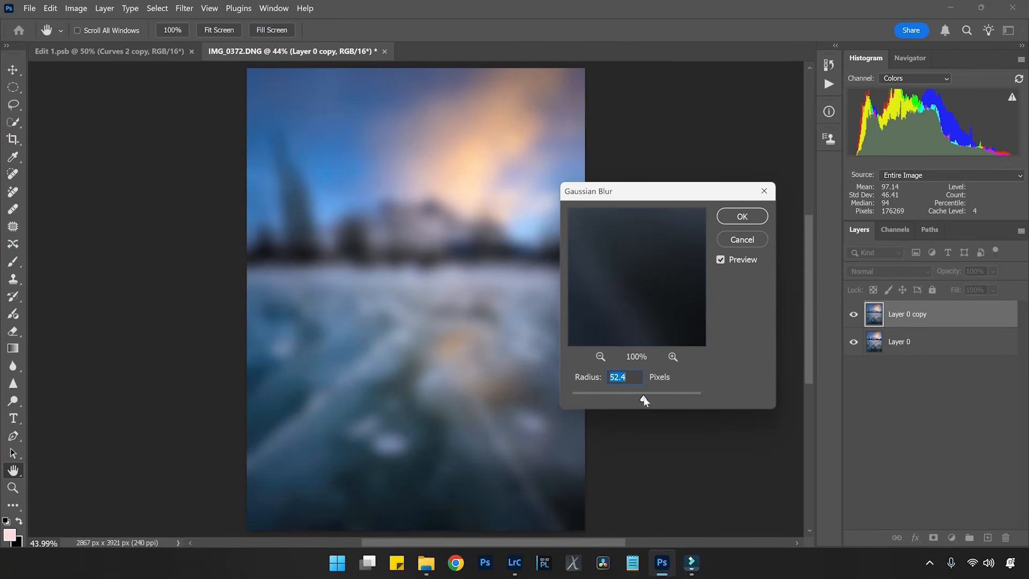
{"action": "left_click", "coordinate": [742, 216]}
Boost the blurred copy's contrast with Levels, using white input 154 and a raised black input, and lower its opacity to 11%
{"action": "key", "text": "l"}
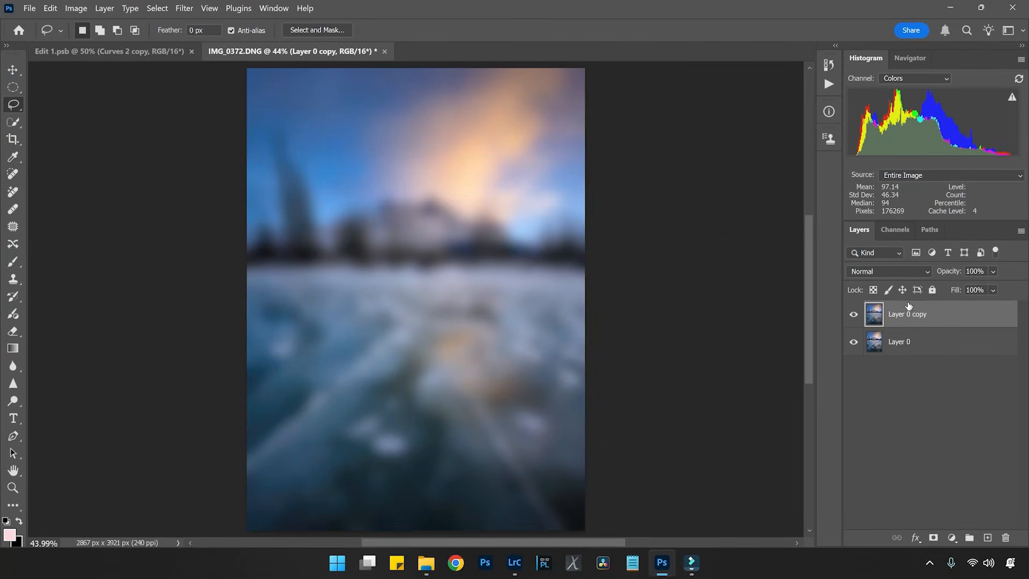
{"action": "key", "text": "ctrl+l"}
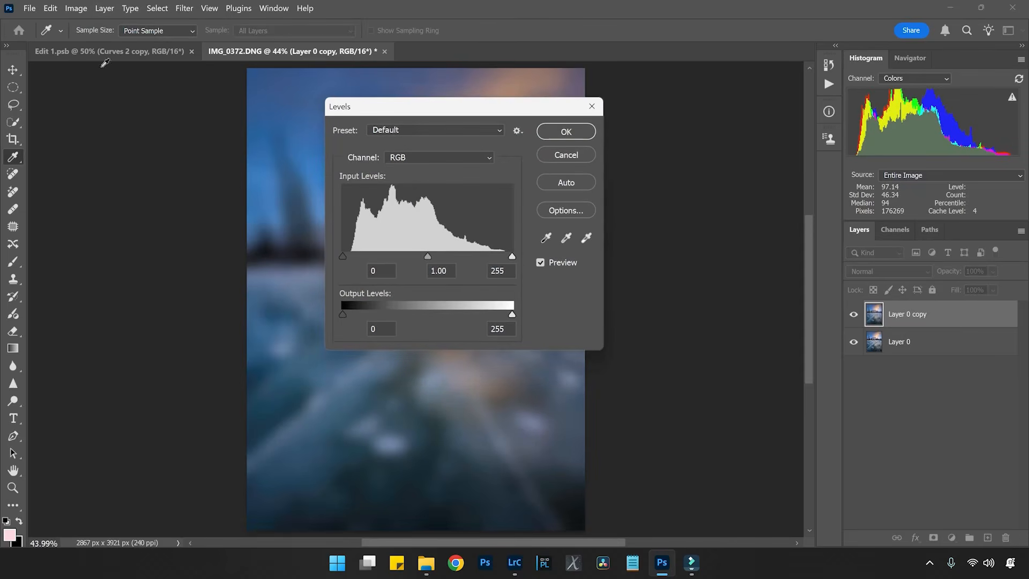
{"action": "left_click_drag", "start_coordinate": [512, 257], "coordinate": [448, 257]}
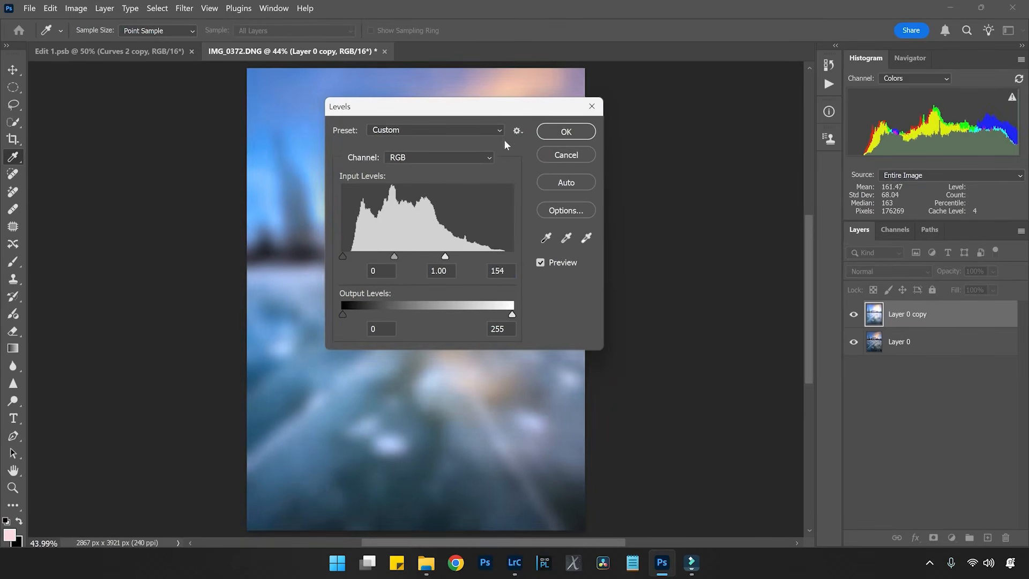
{"action": "left_click_drag", "start_coordinate": [485, 108], "coordinate": [693, 196]}
{"action": "left_click_drag", "start_coordinate": [551, 346], "coordinate": [579, 354]}
{"action": "left_click", "coordinate": [773, 220]}
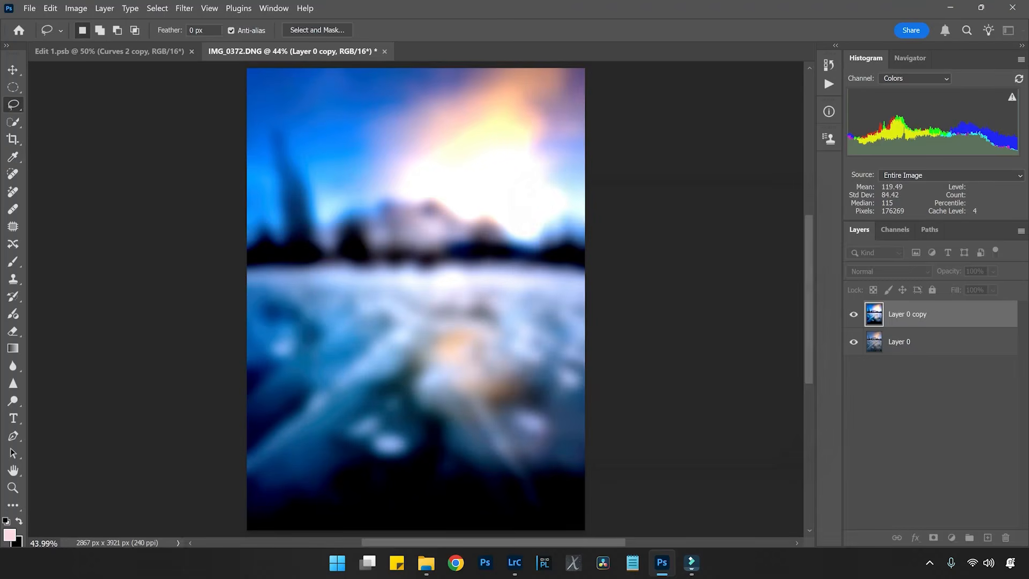
{"action": "left_click_drag", "start_coordinate": [993, 272], "coordinate": [964, 292]}
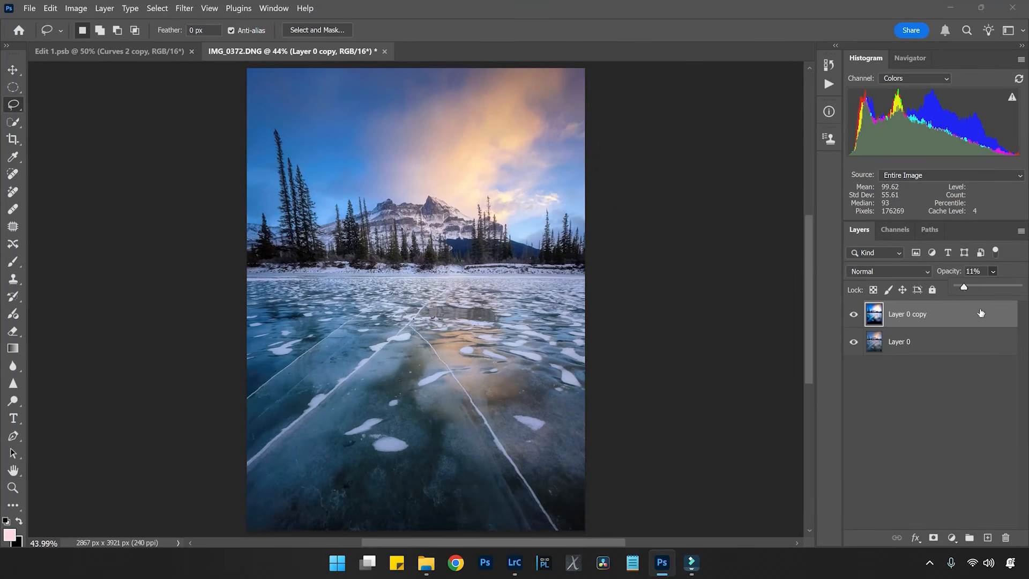
{"action": "left_click", "coordinate": [981, 313]}
Compare the photo at 100% with and without the blurred Layer 0 copy, leaving the layer visible and the whole image fitted on screen
{"action": "key", "text": "ctrl+1"}
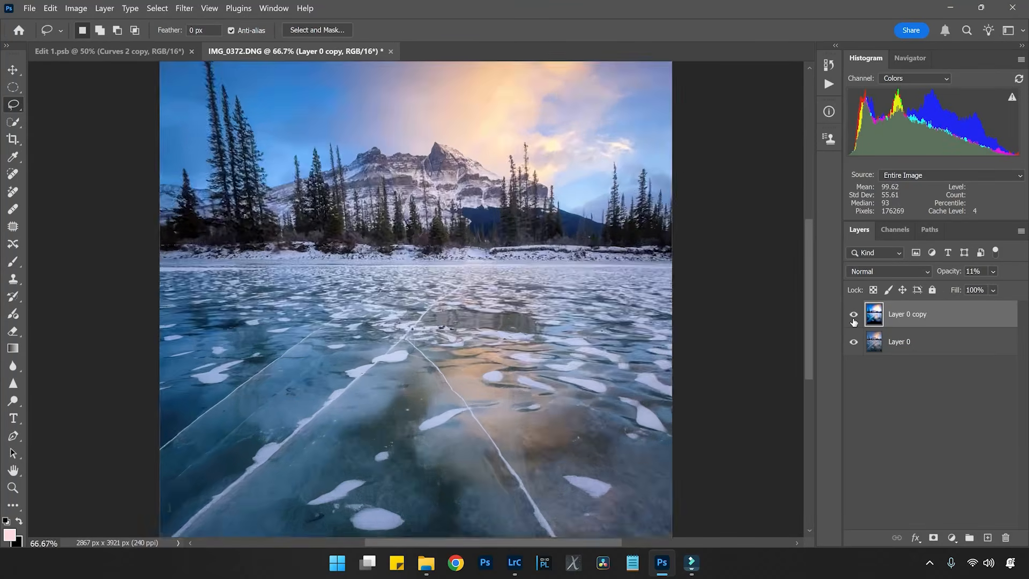
{"action": "scroll", "coordinate": [637, 332], "scroll_direction": "up", "scroll_amount": 3}
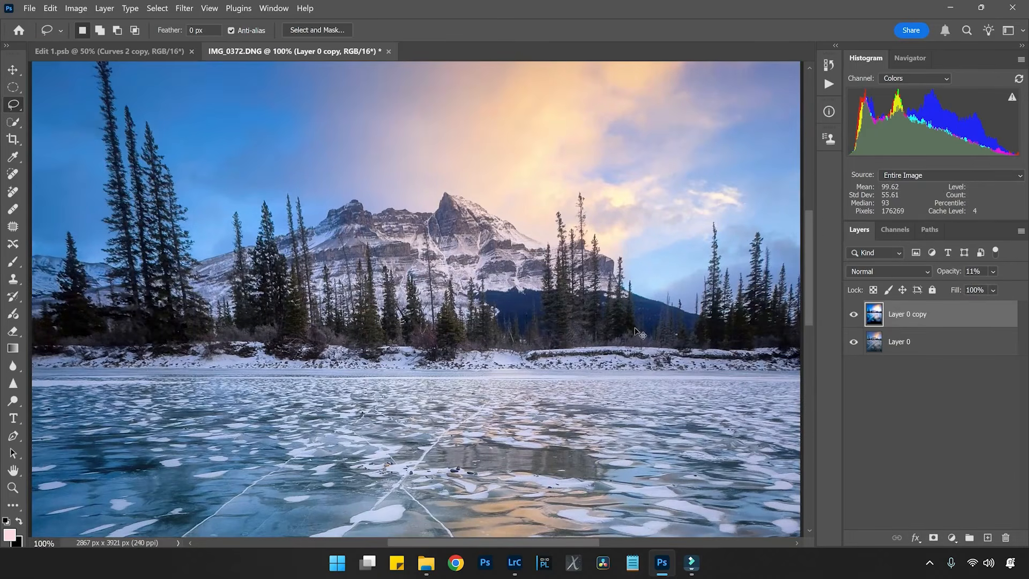
{"action": "key", "text": "ctrl+plus"}
{"action": "scroll", "coordinate": [614, 352], "scroll_direction": "up", "scroll_amount": 1}
{"action": "left_click", "coordinate": [209, 8]}
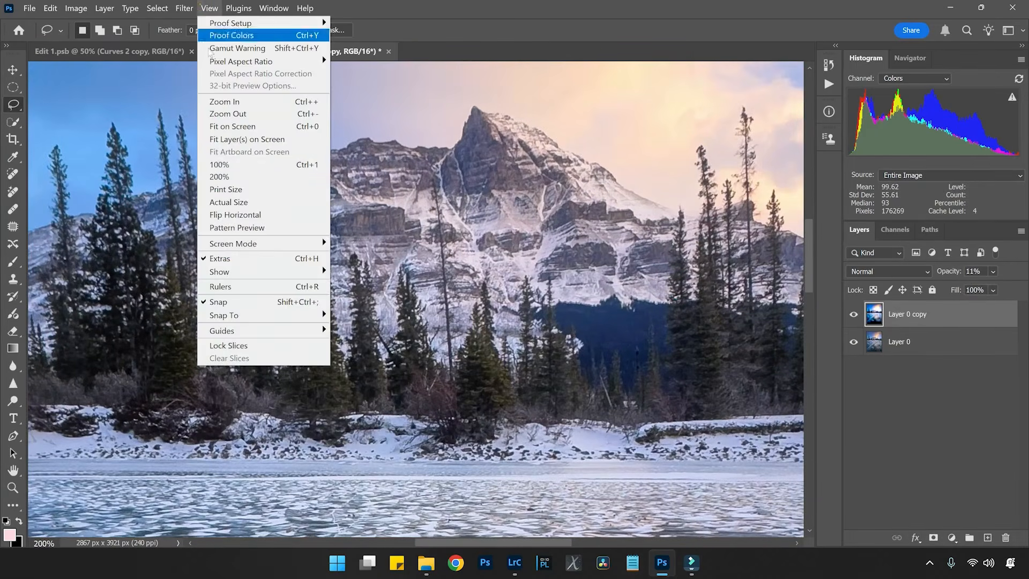
{"action": "left_click", "coordinate": [259, 164]}
{"action": "left_click", "coordinate": [852, 316]}
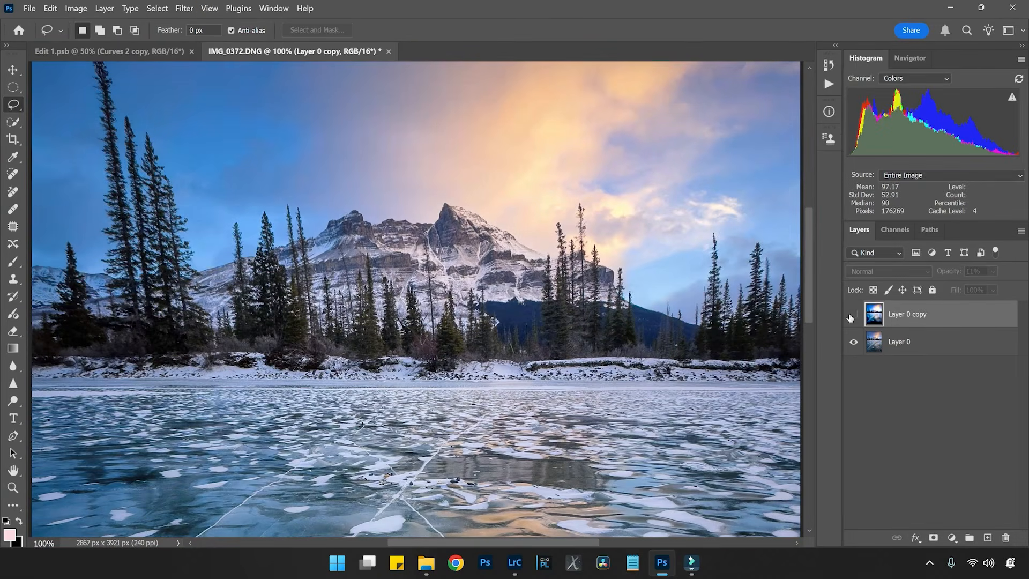
{"action": "left_click", "coordinate": [853, 315]}
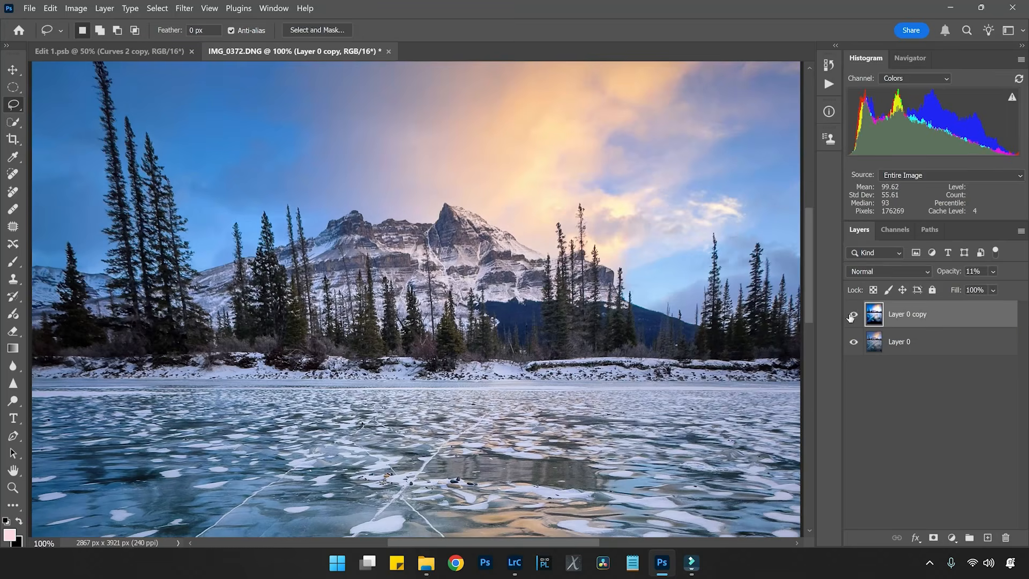
{"action": "left_click", "coordinate": [853, 314]}
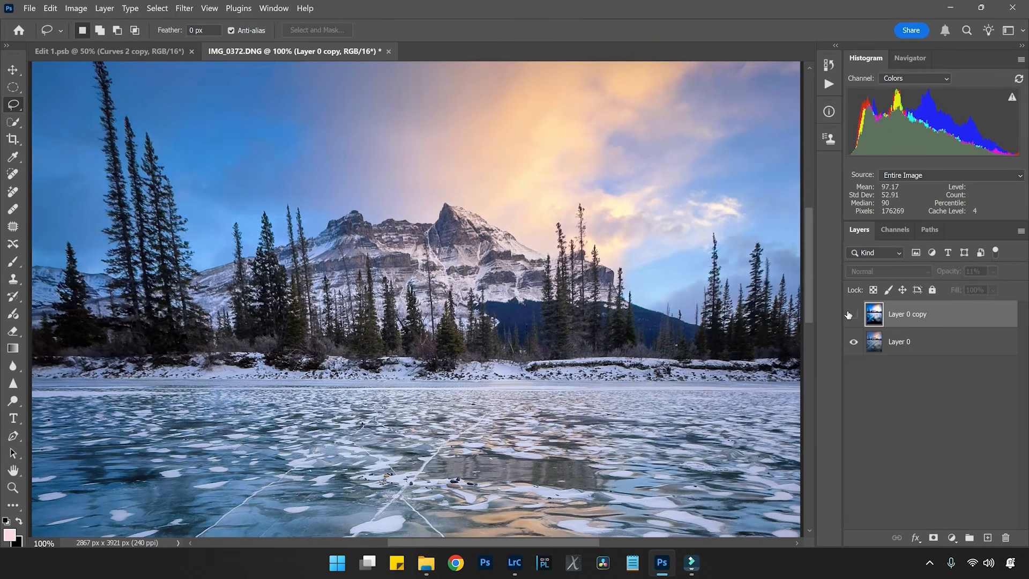
{"action": "left_click", "coordinate": [852, 315]}
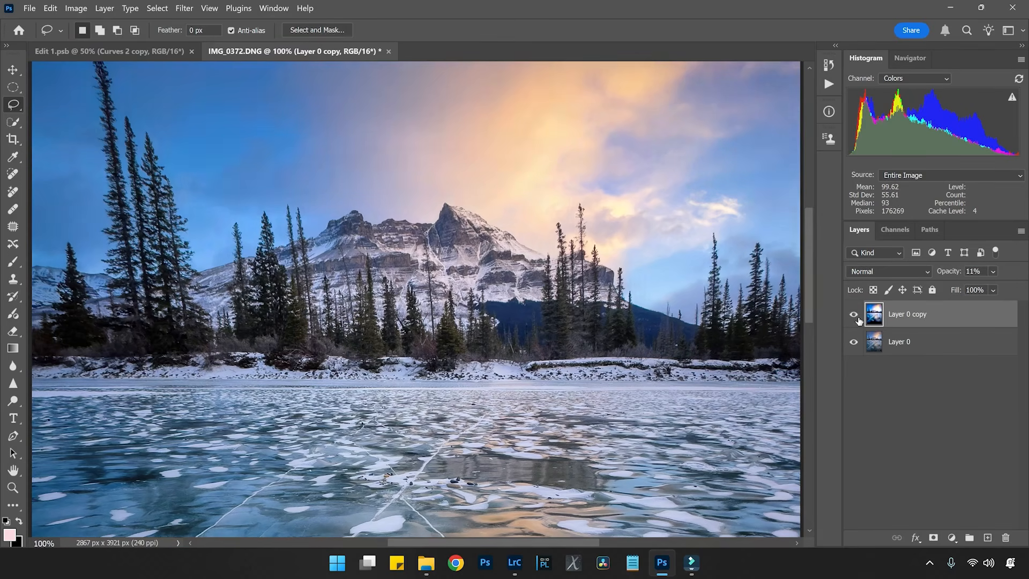
{"action": "key", "text": "ctrl+0"}
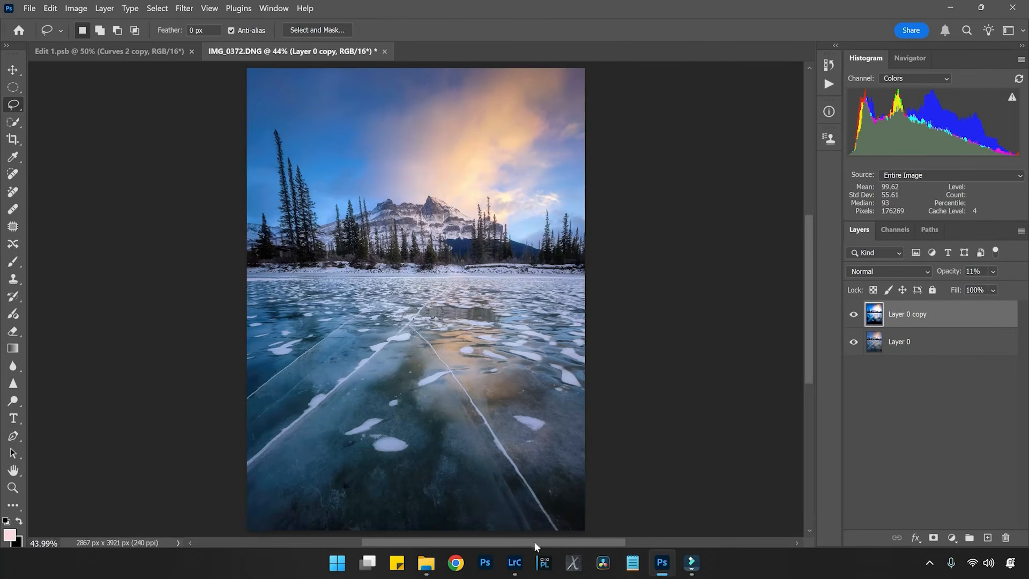
Switch to Lightroom Classic to view the unedited frame IMG_0371.DNG for comparison, and return to the finished image in Photoshop
{"action": "left_click", "coordinate": [516, 564]}
{"action": "mouse_move", "coordinate": [516, 542]}
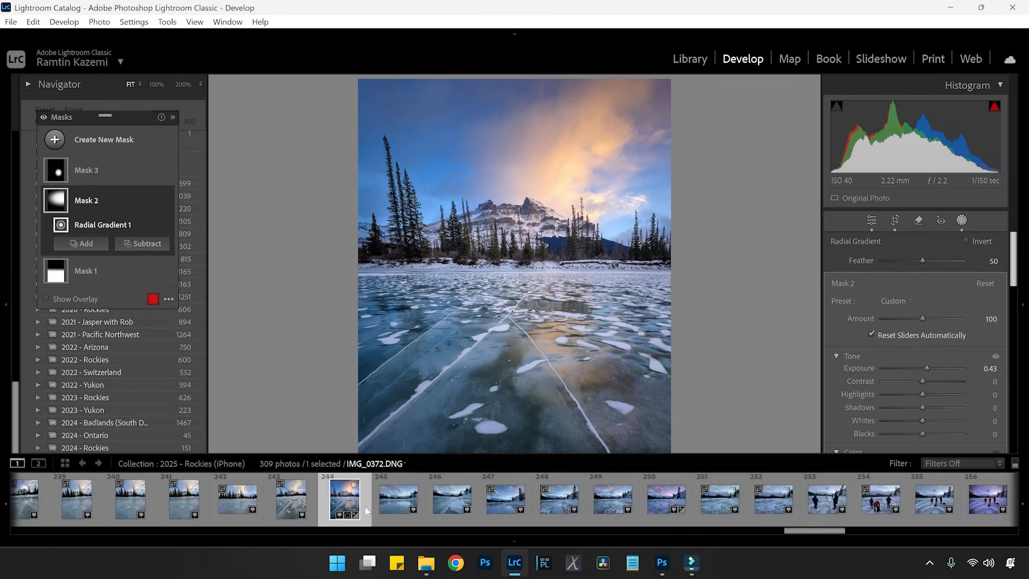
{"action": "left_click", "coordinate": [299, 510]}
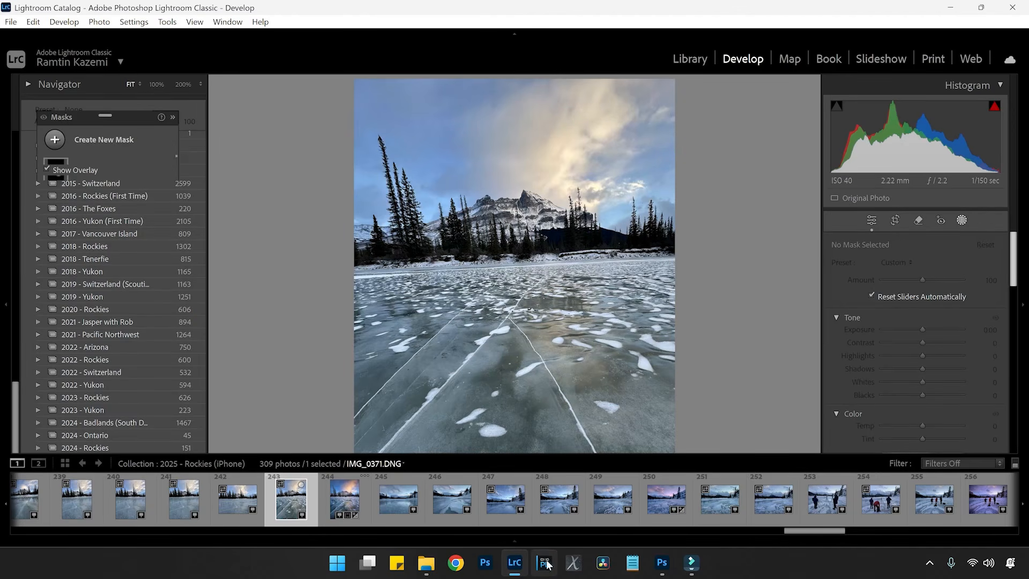
{"action": "left_click", "coordinate": [664, 564]}
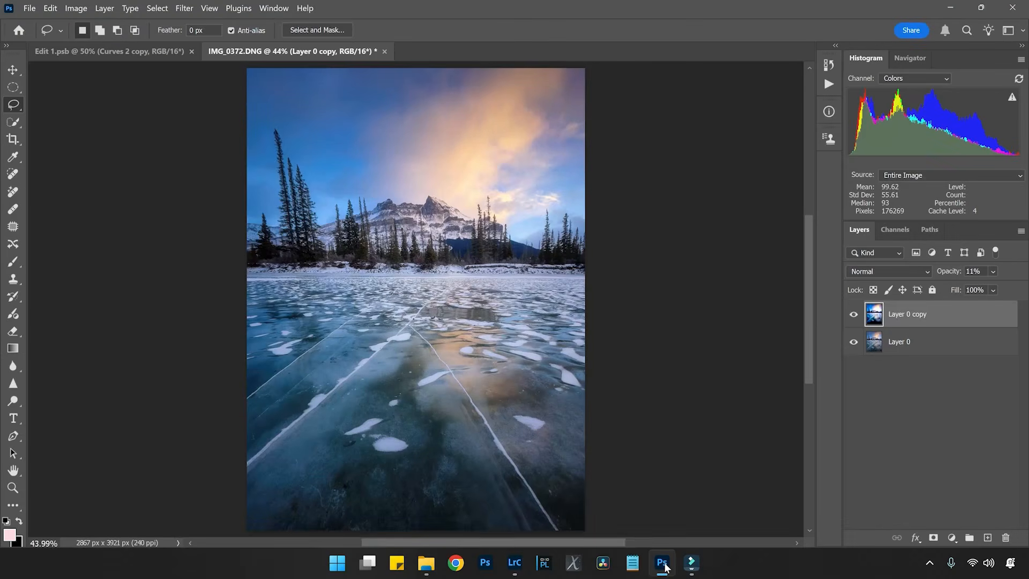